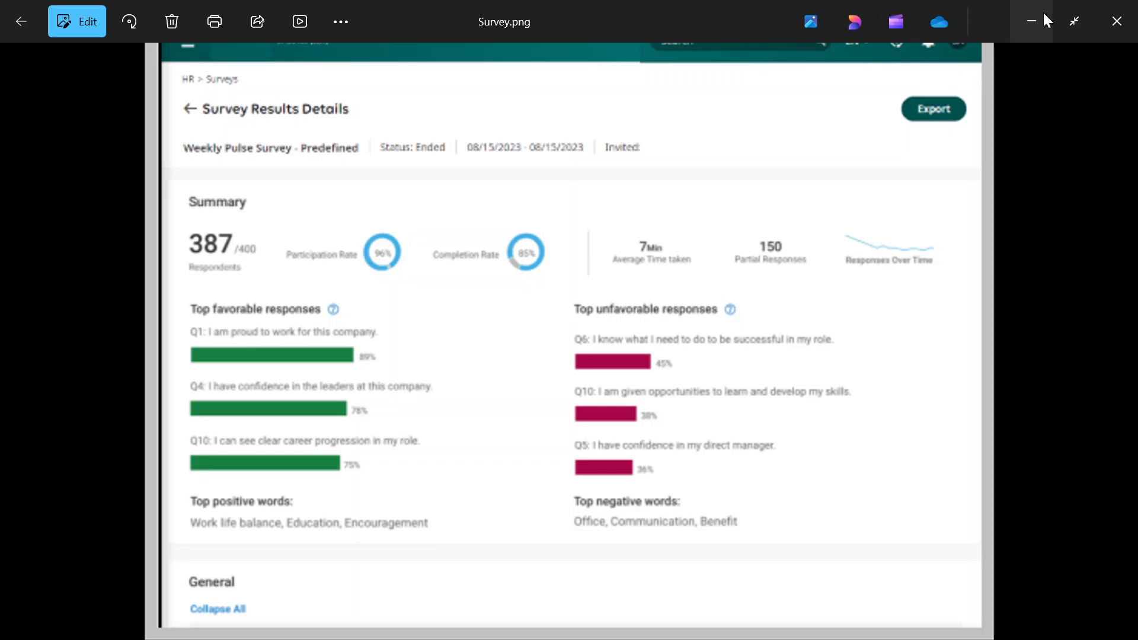
# - Switch from the Survey.png image to the Scissortail HCM browser window and look over the search matches for survey
pyautogui.click(1044, 15)
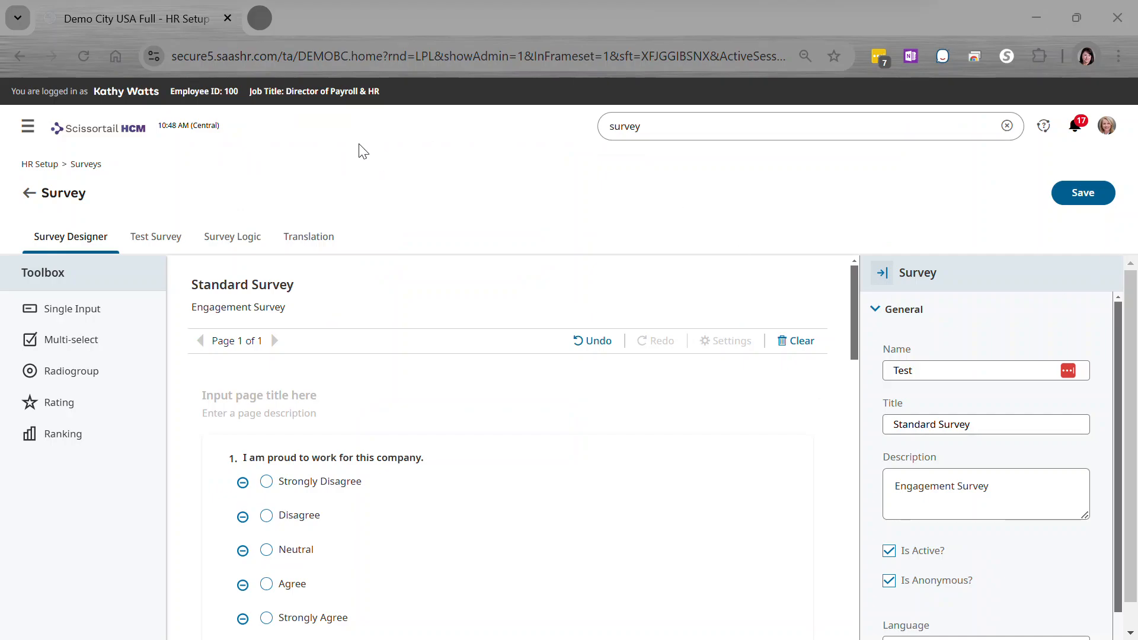
pyautogui.click(695, 130)
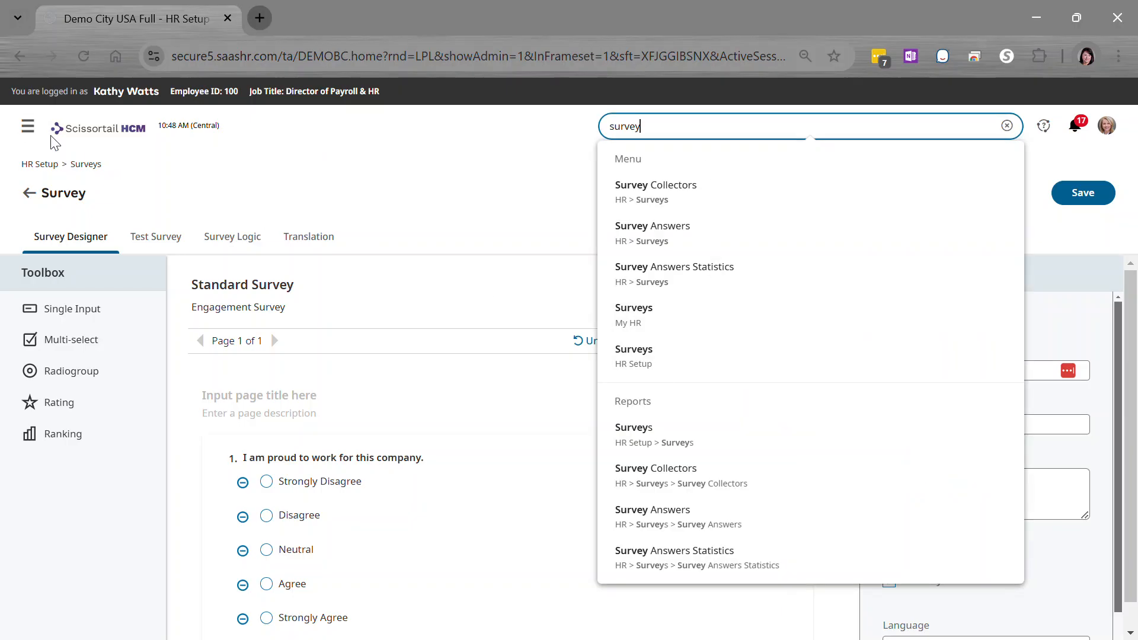
pyautogui.click(267, 166)
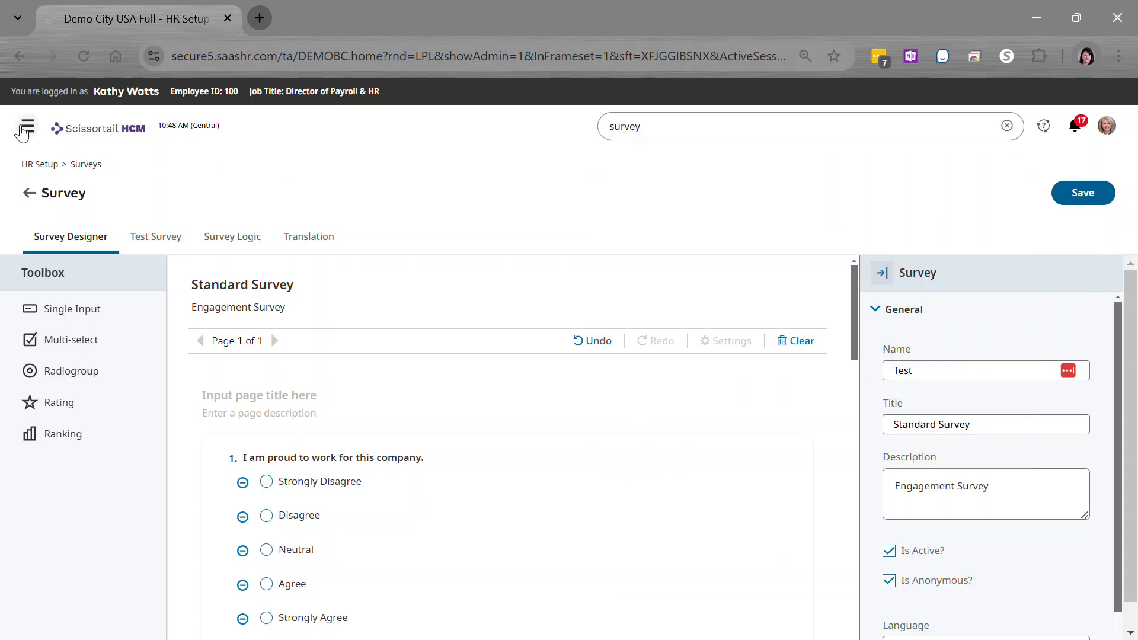
# - Open the Surveys list under HR Setup, discarding the unsaved changes in the current survey
pyautogui.click(27, 127)
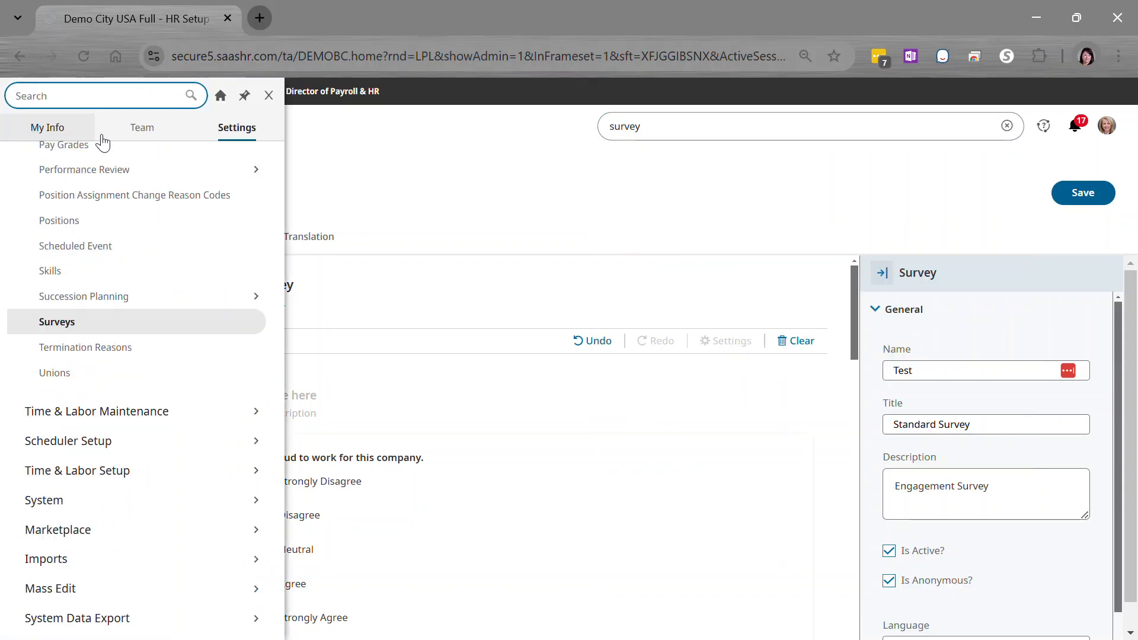
pyautogui.scroll(10, 211, 225)
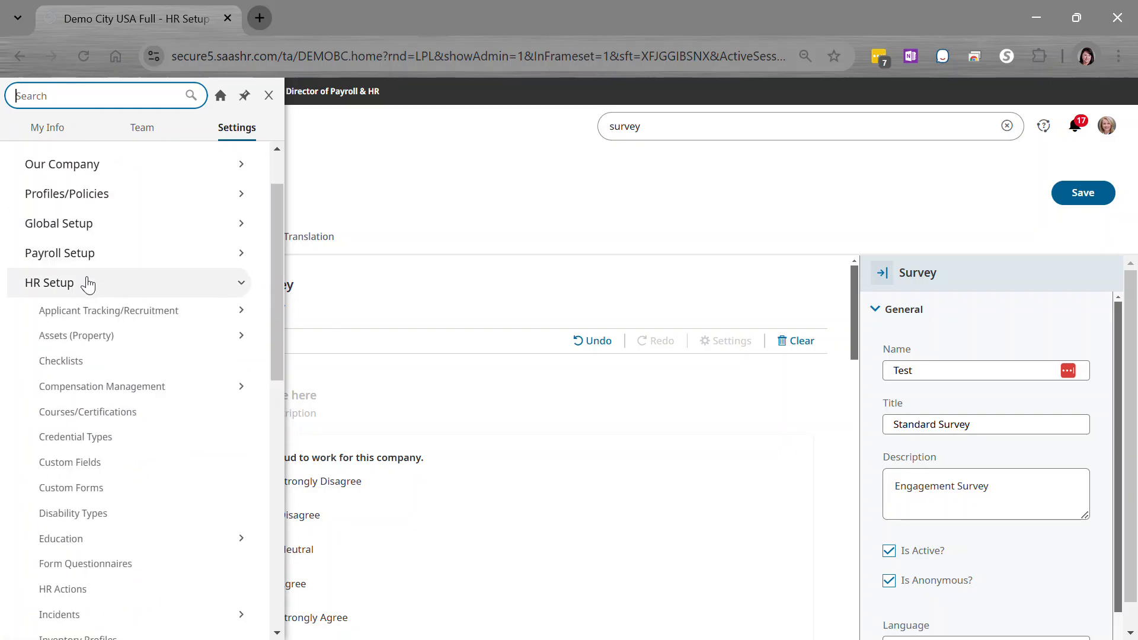
pyautogui.scroll(-7, 109, 300)
pyautogui.scroll(-2, 118, 417)
pyautogui.click(59, 413)
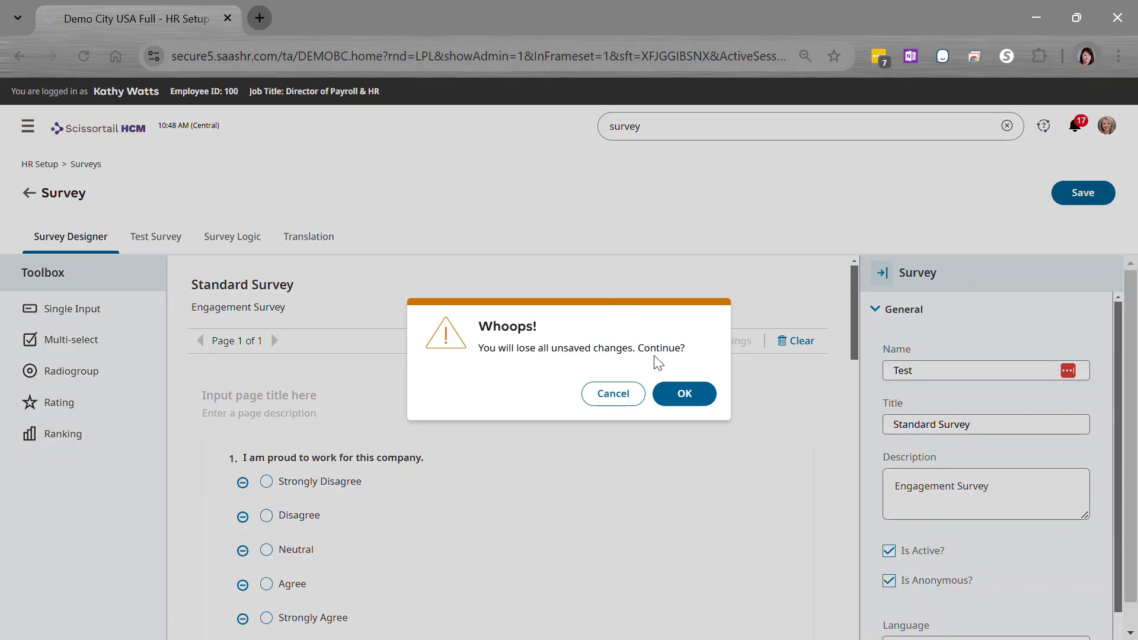
pyautogui.click(627, 393)
pyautogui.click(33, 195)
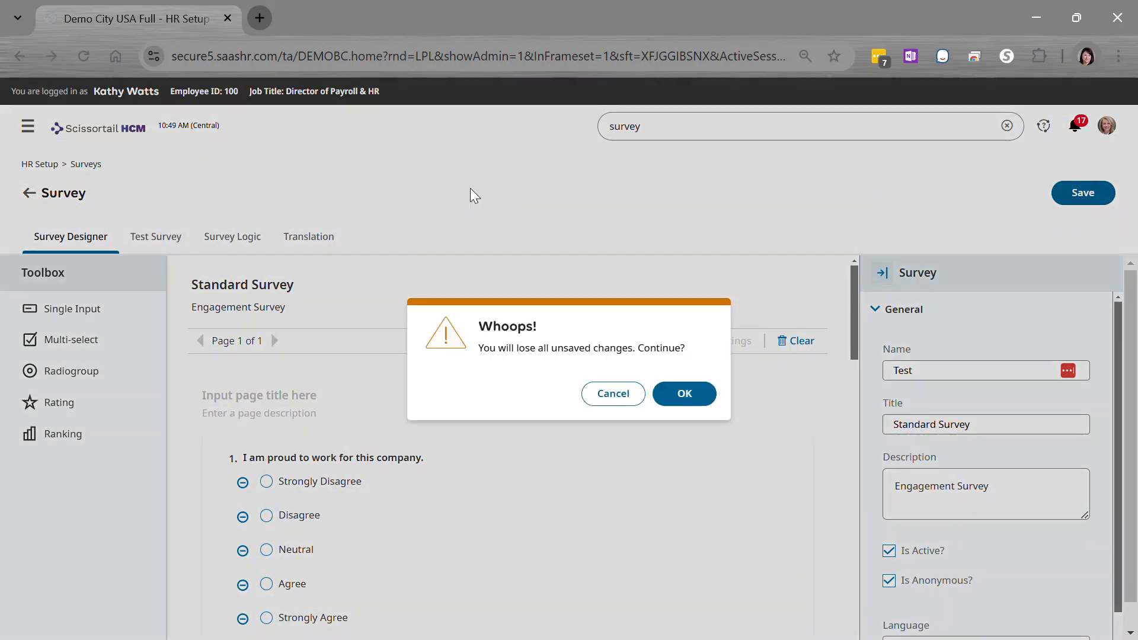
pyautogui.click(680, 393)
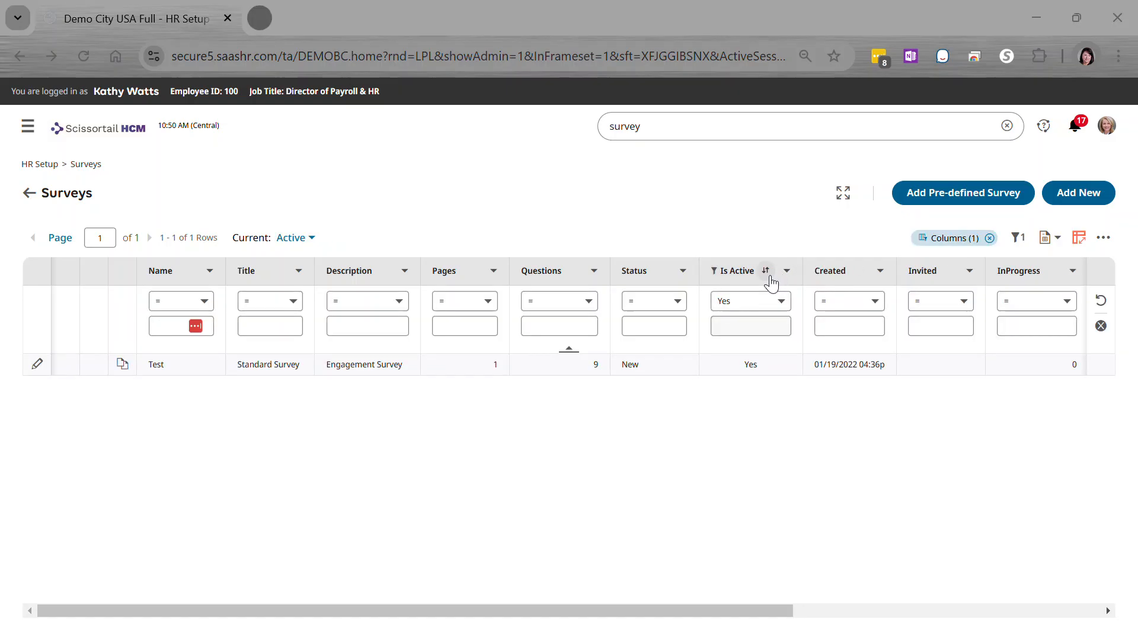
# - Check which survey templates are offered for adding a pre-defined survey, without adding one
pyautogui.click(966, 194)
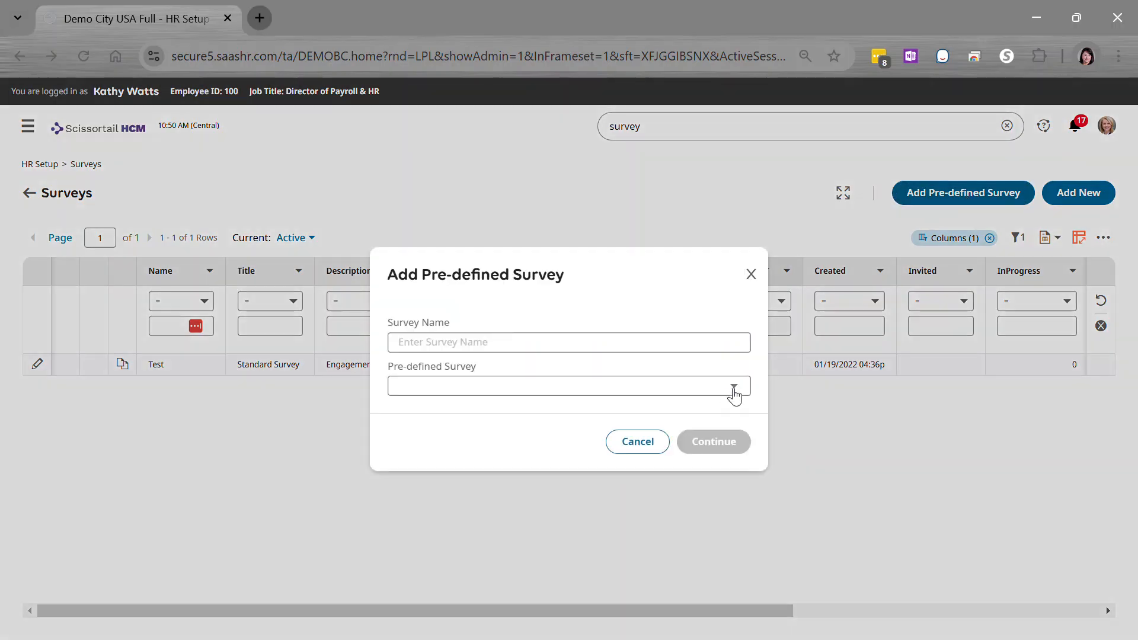
pyautogui.click(734, 388)
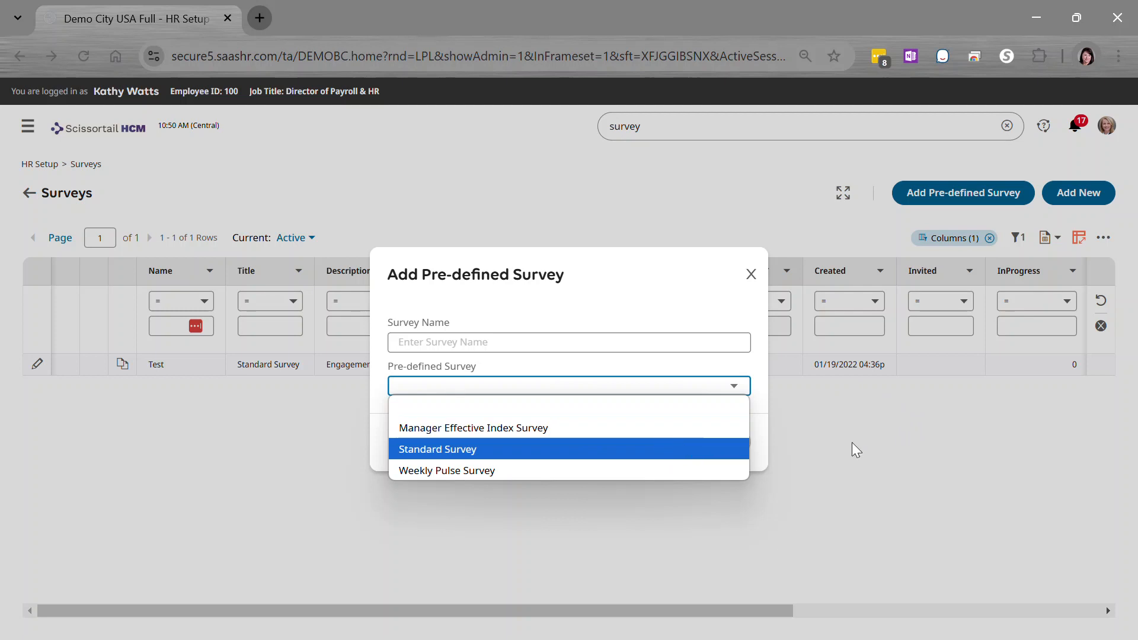
pyautogui.click(930, 449)
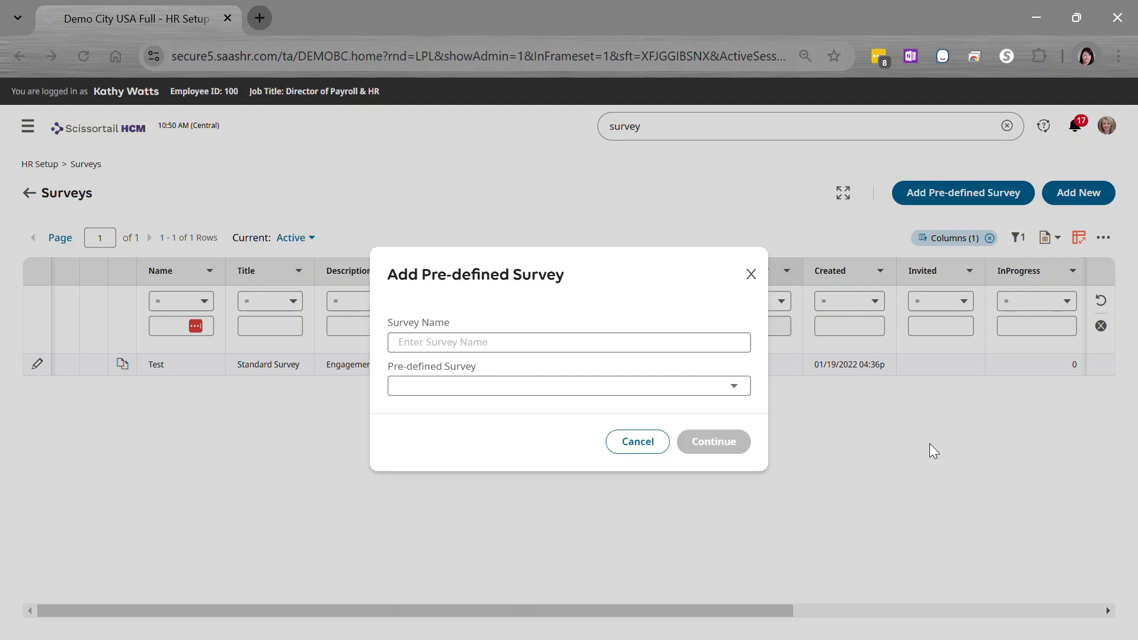
pyautogui.click(660, 454)
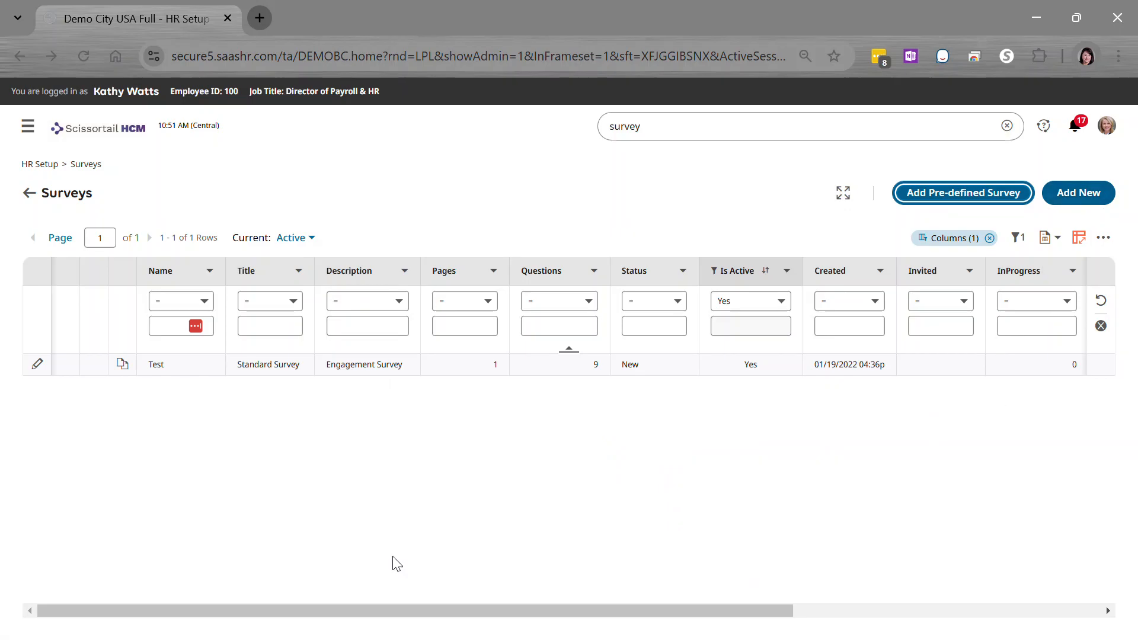
# - Open the Test survey for editing and review its General and Navigation settings
pyautogui.click(39, 367)
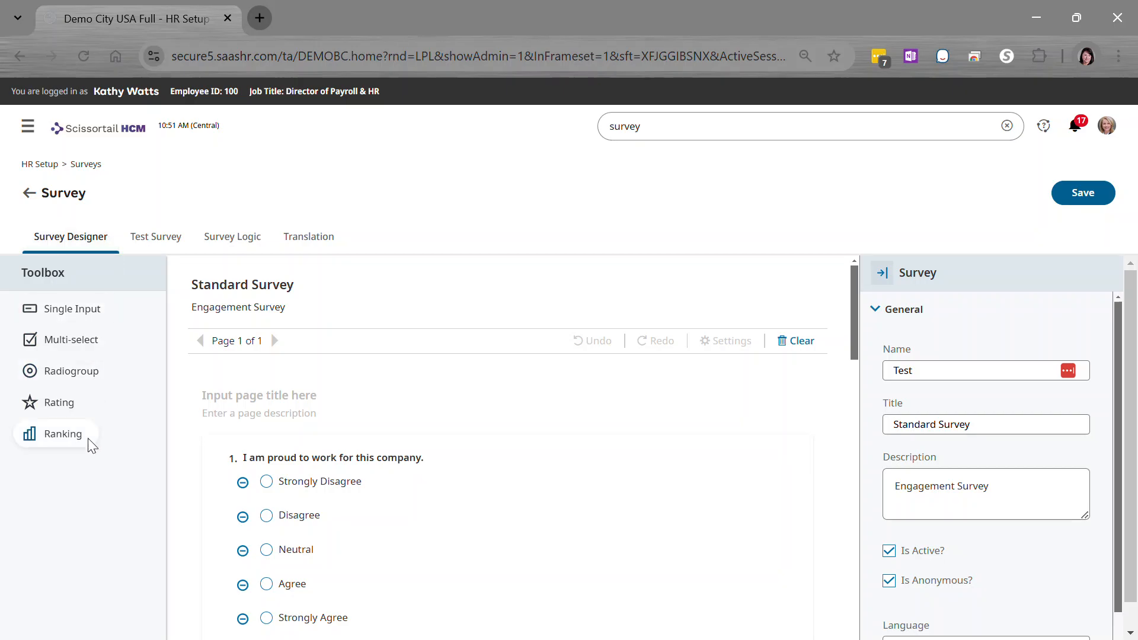
pyautogui.scroll(-1, 1037, 328)
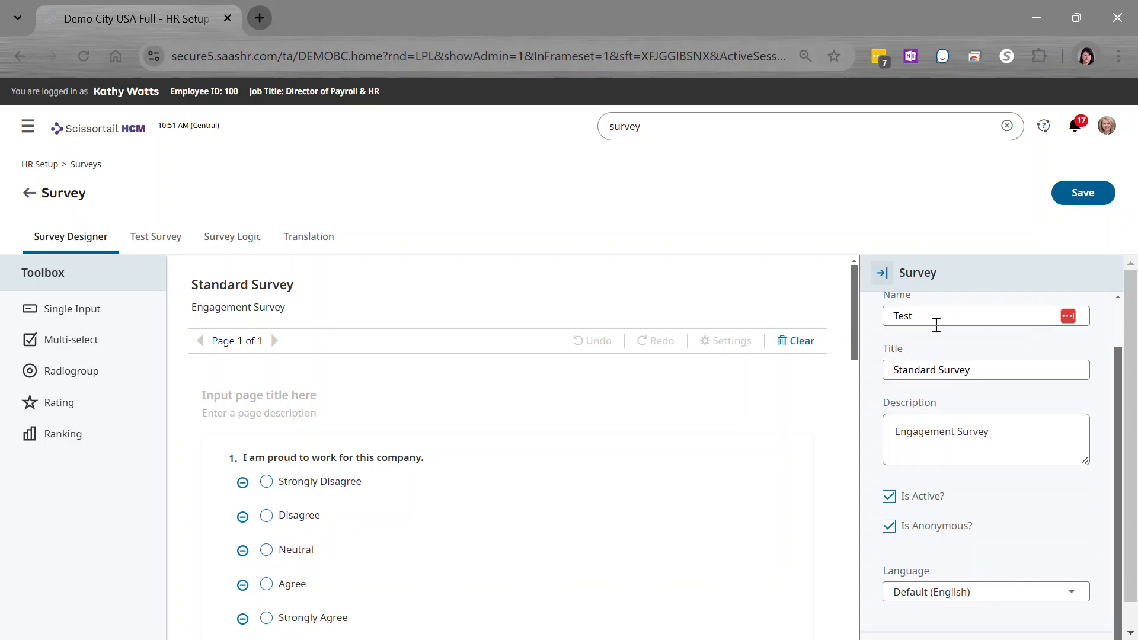
pyautogui.scroll(-1, 972, 343)
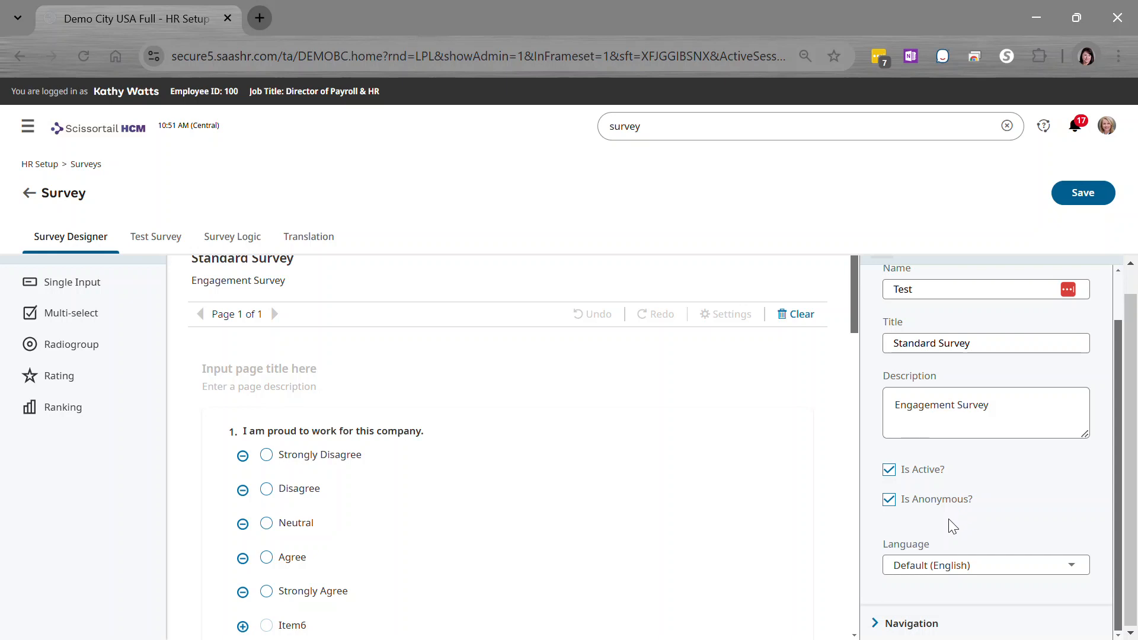
pyautogui.click(883, 623)
pyautogui.scroll(-4, 973, 521)
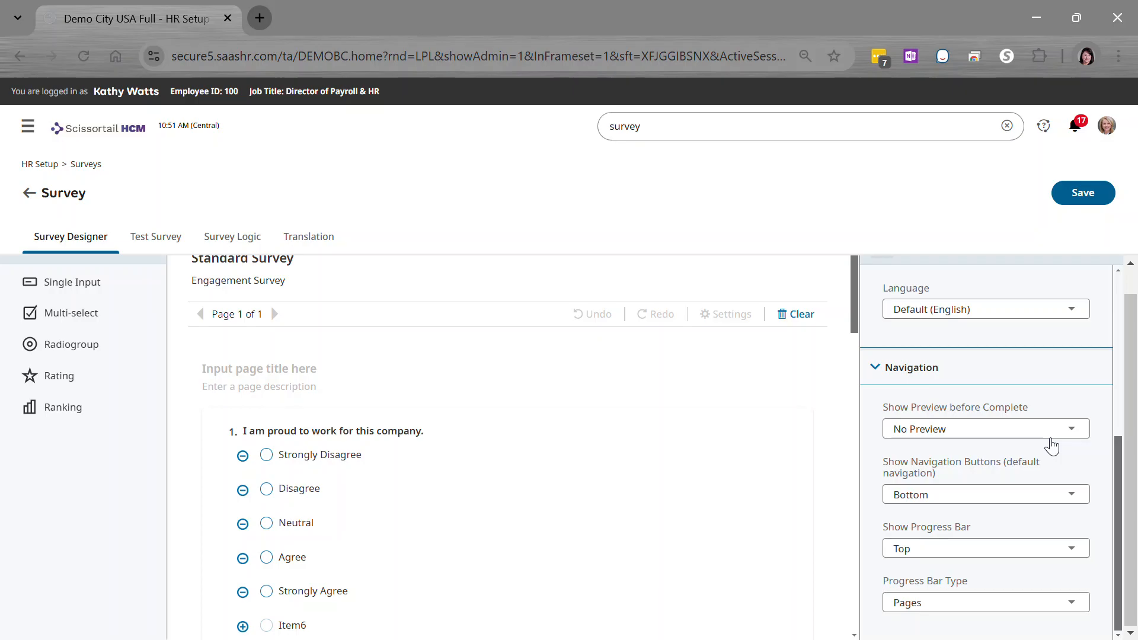
pyautogui.click(879, 370)
pyautogui.scroll(1, 1084, 399)
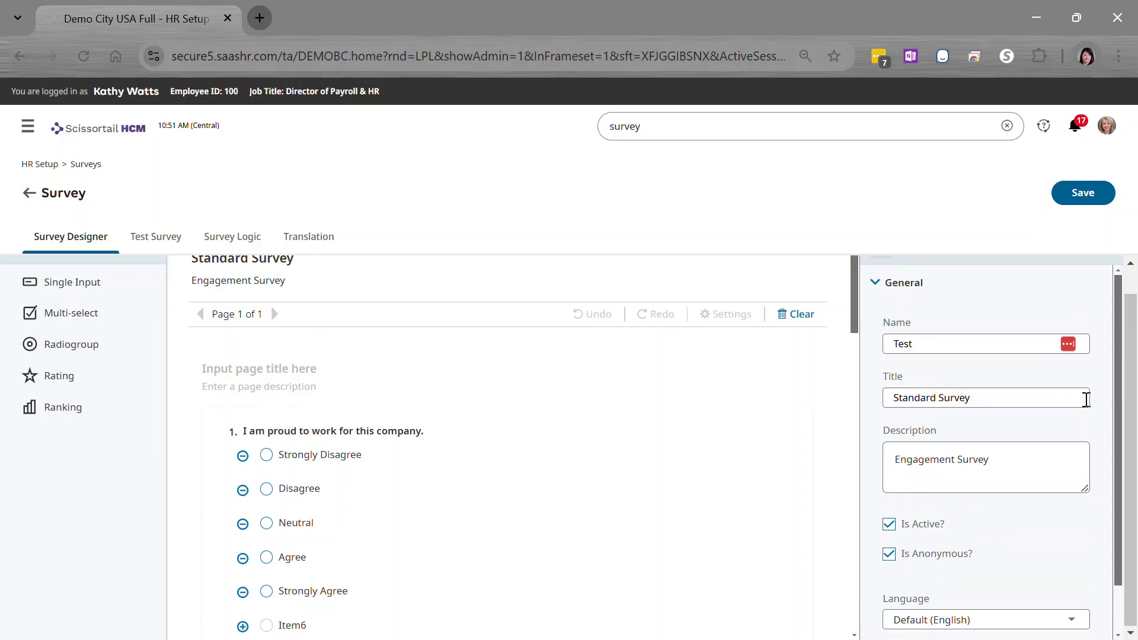
pyautogui.scroll(1, 612, 335)
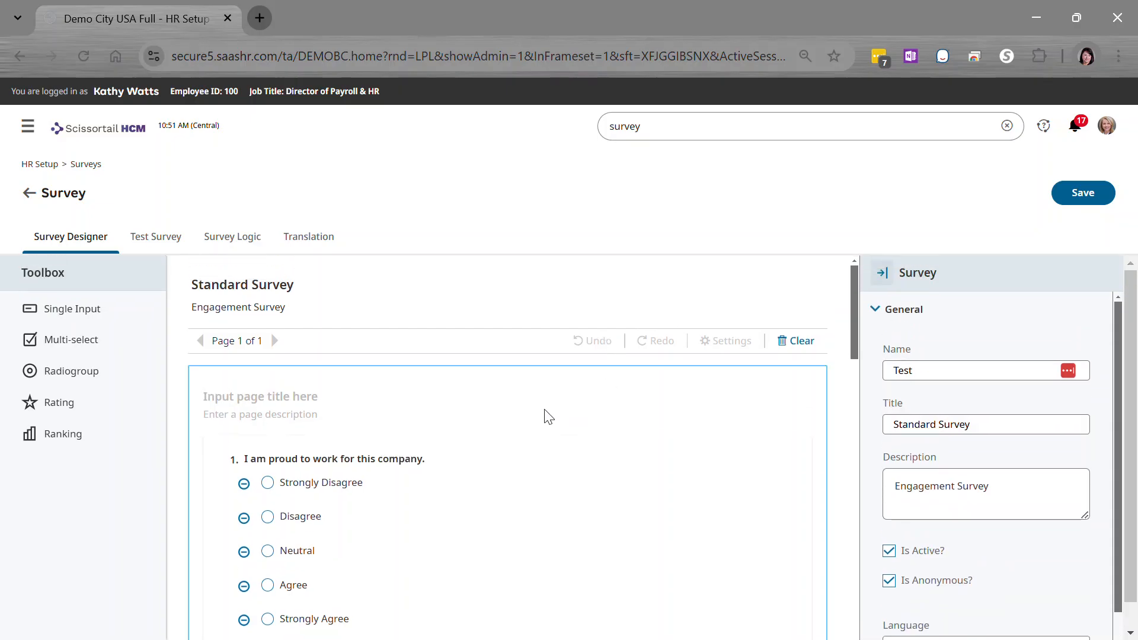
# - Examine the survey's questions and their answer choices, from the first question through to the last
pyautogui.scroll(-1, 554, 418)
pyautogui.scroll(-1, 557, 421)
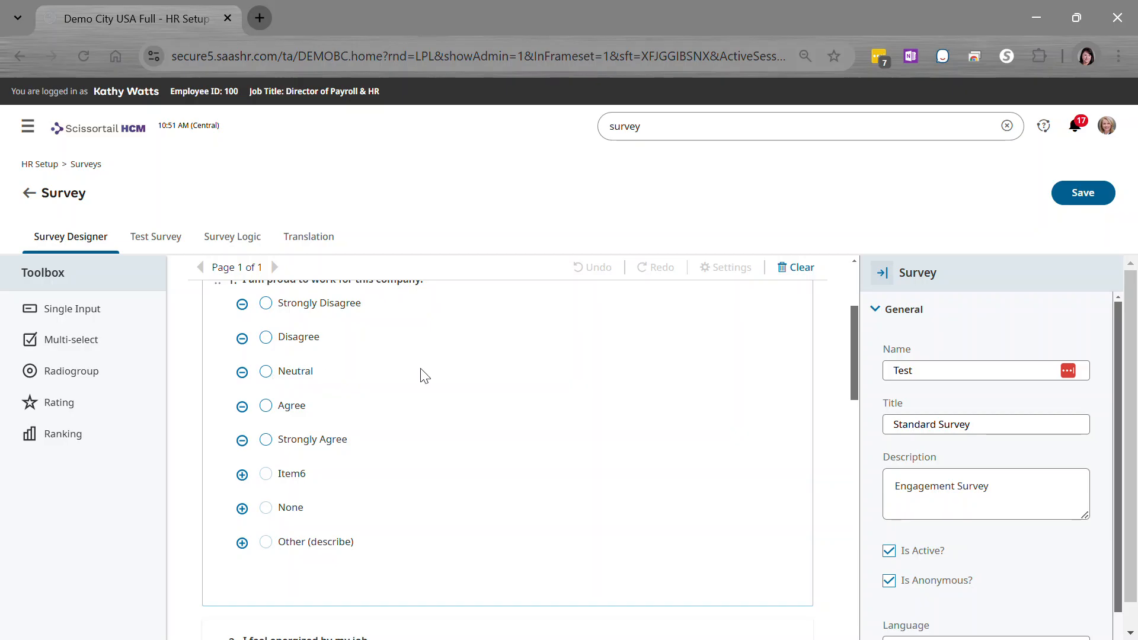
pyautogui.scroll(2, 422, 376)
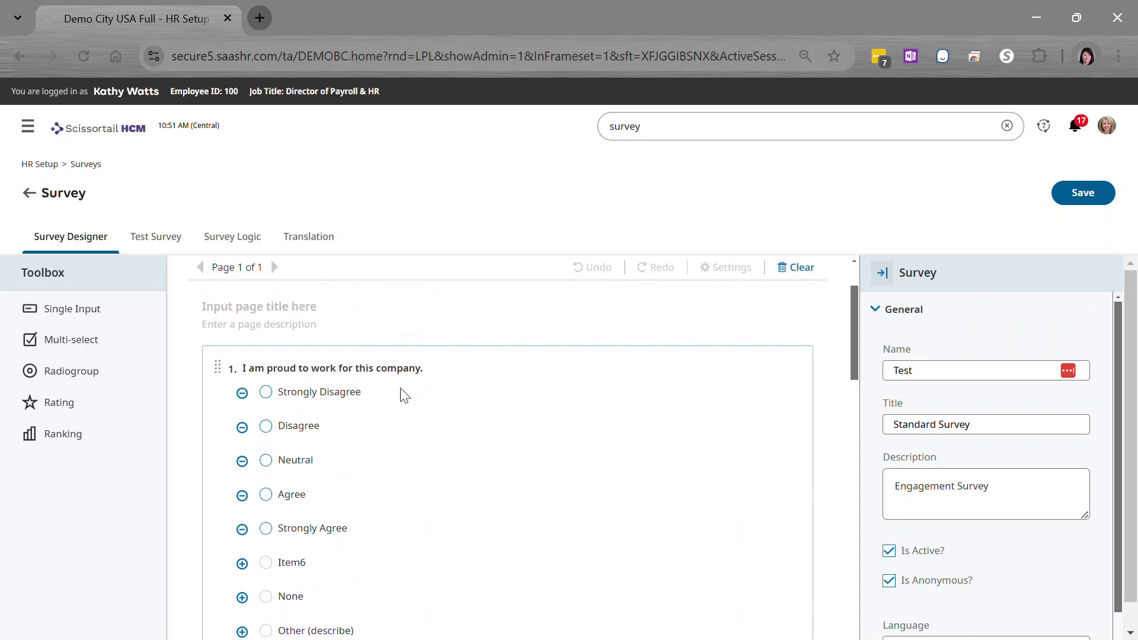
pyautogui.scroll(-2, 338, 572)
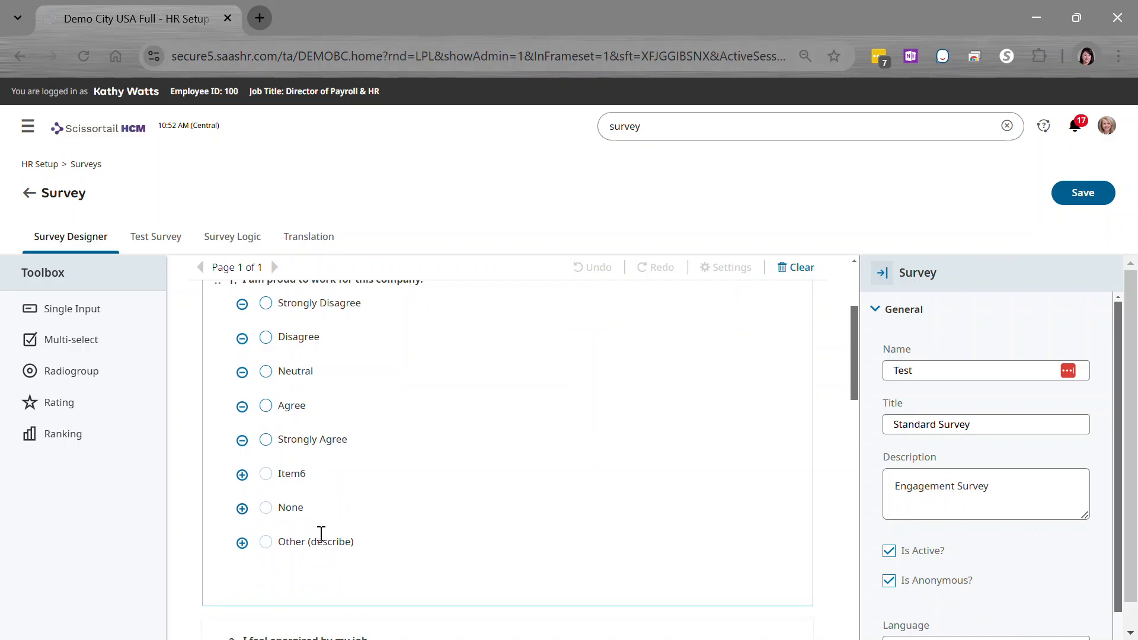
pyautogui.scroll(-6, 530, 466)
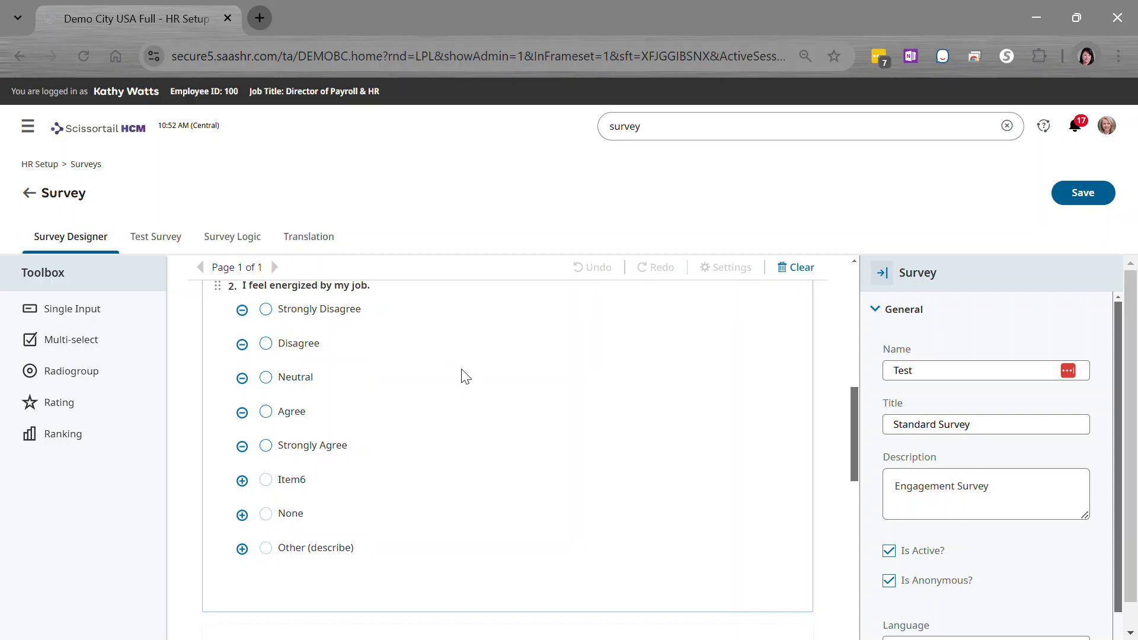
pyautogui.scroll(-9, 465, 376)
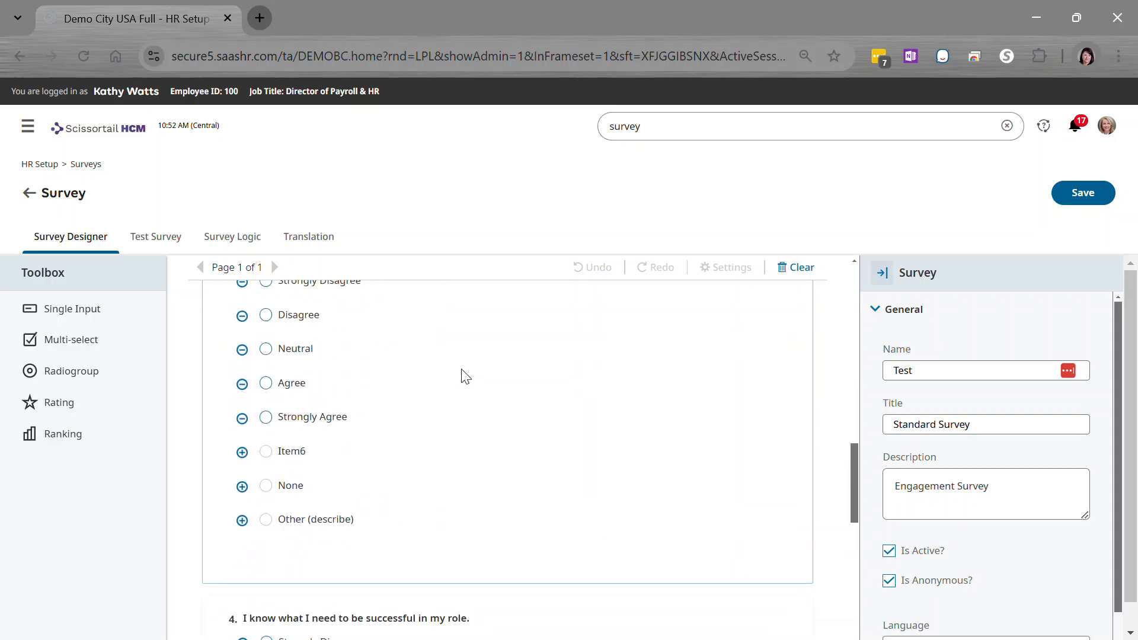
pyautogui.scroll(-9, 465, 377)
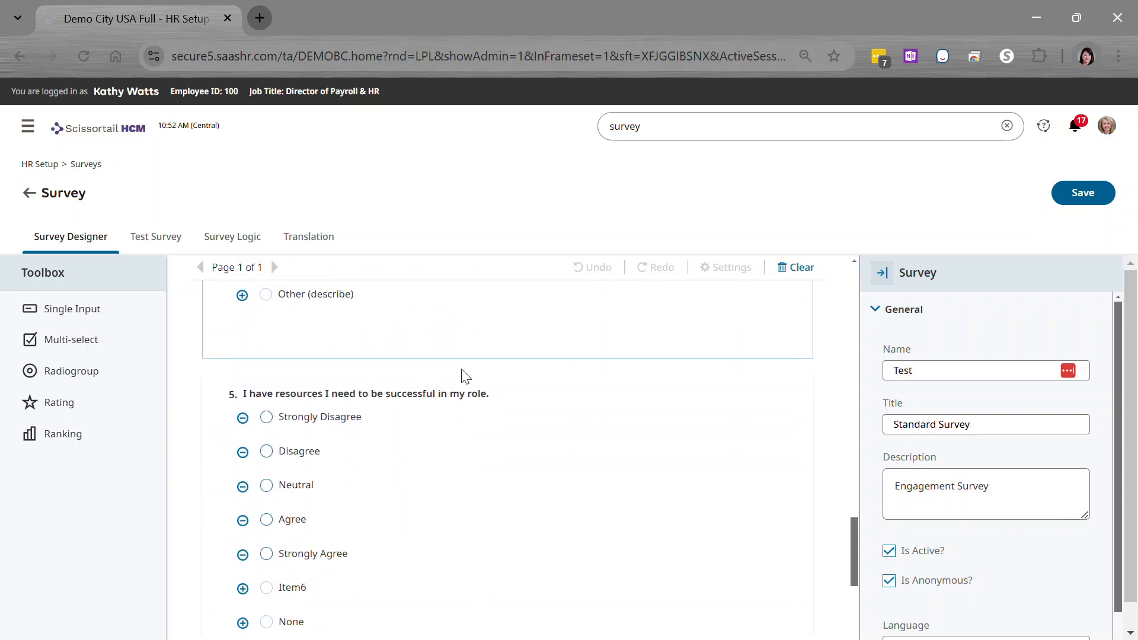
pyautogui.scroll(-14, 465, 376)
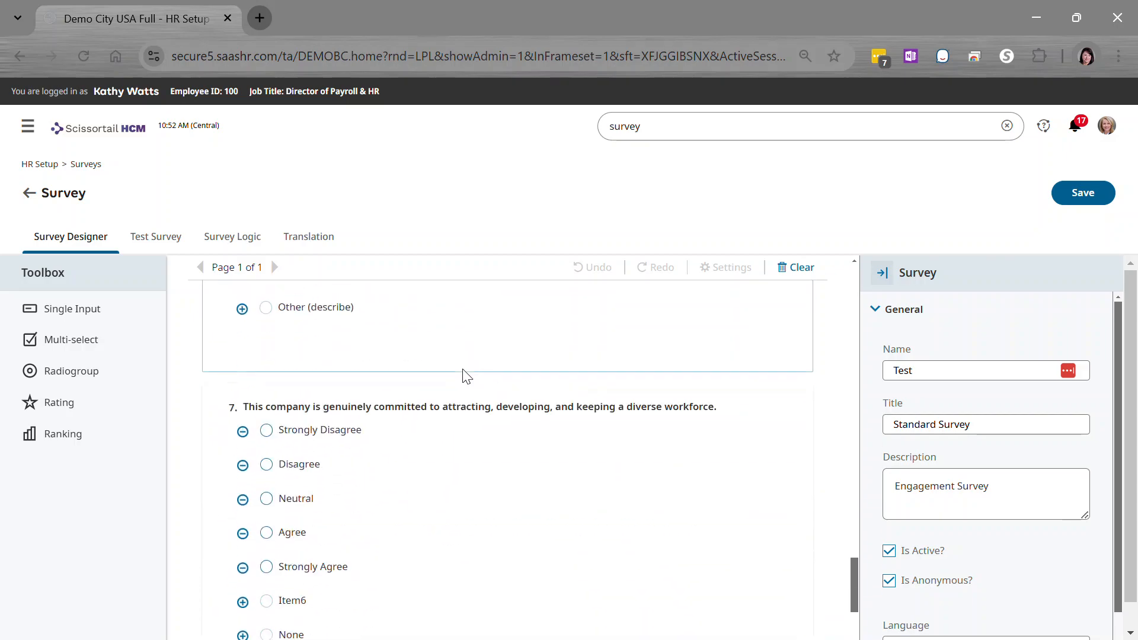
pyautogui.scroll(-5, 465, 376)
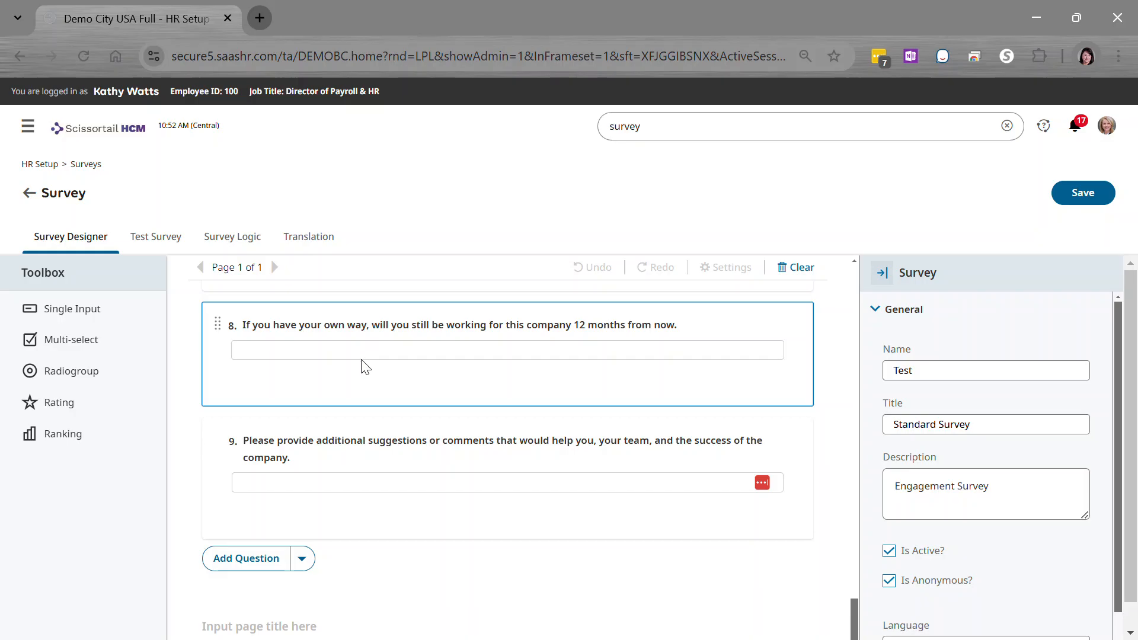
# - Add a new question after question 9 on the survey page and select it for naming
pyautogui.click(274, 560)
pyautogui.scroll(-3, 482, 436)
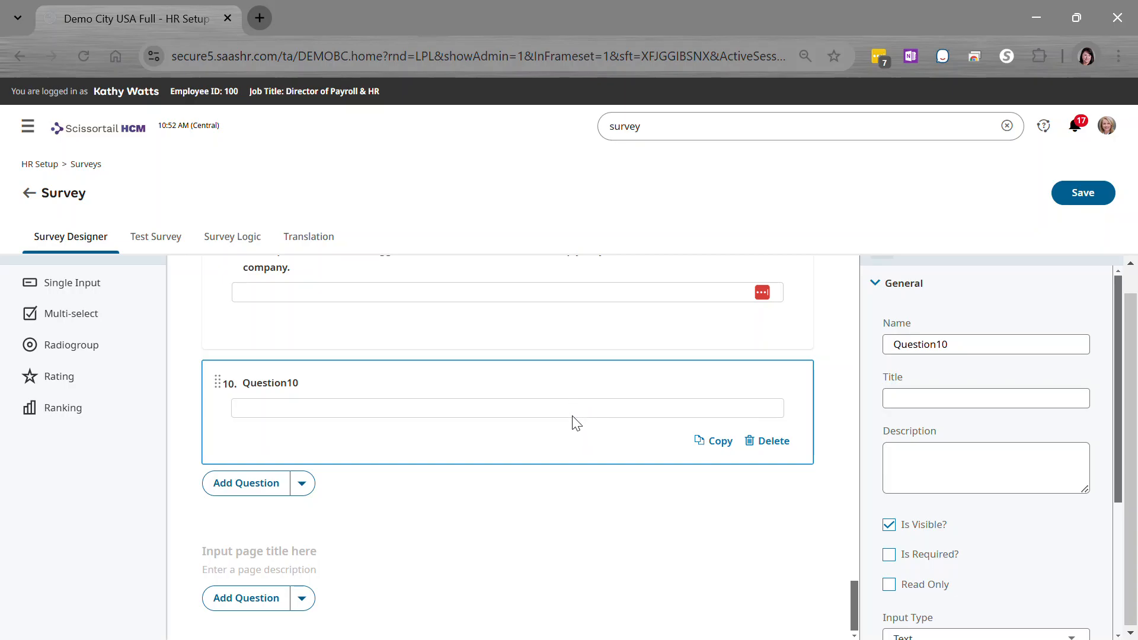
pyautogui.moveTo(986, 341); pyautogui.dragTo(848, 345)
pyautogui.click(305, 418)
pyautogui.click(936, 342)
pyautogui.click(564, 417)
pyautogui.click(557, 433)
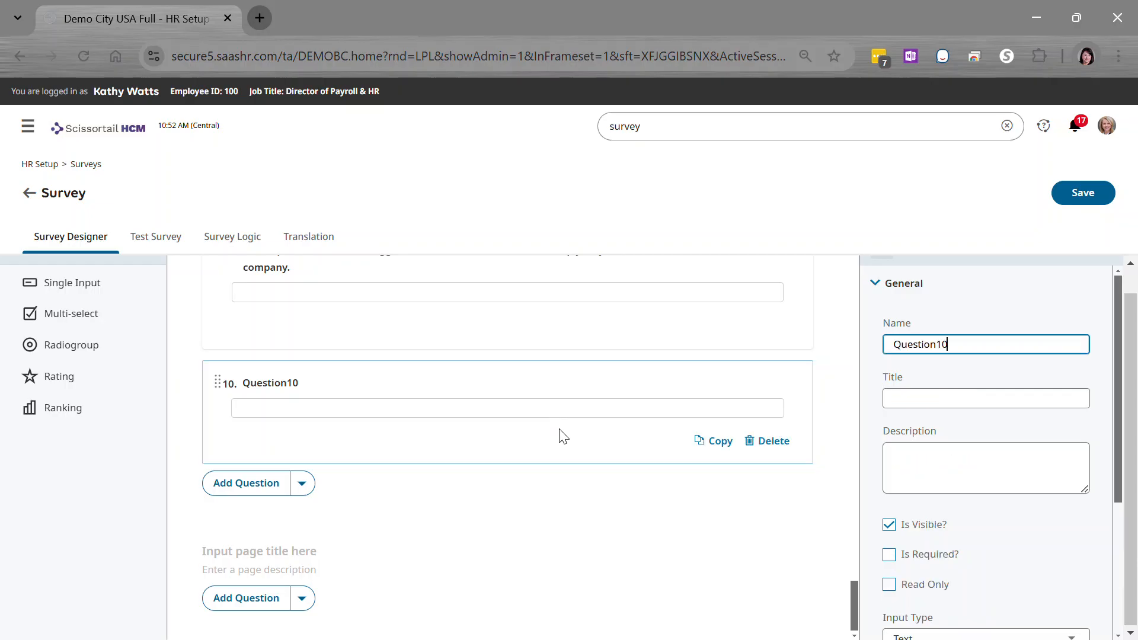
# - Set the new question's name to "This is my question"
pyautogui.click(951, 344)
pyautogui.hotkey('ctrl', 'a')
pyautogui.write('Thi')
pyautogui.write('que')
pyautogui.press('Tab')
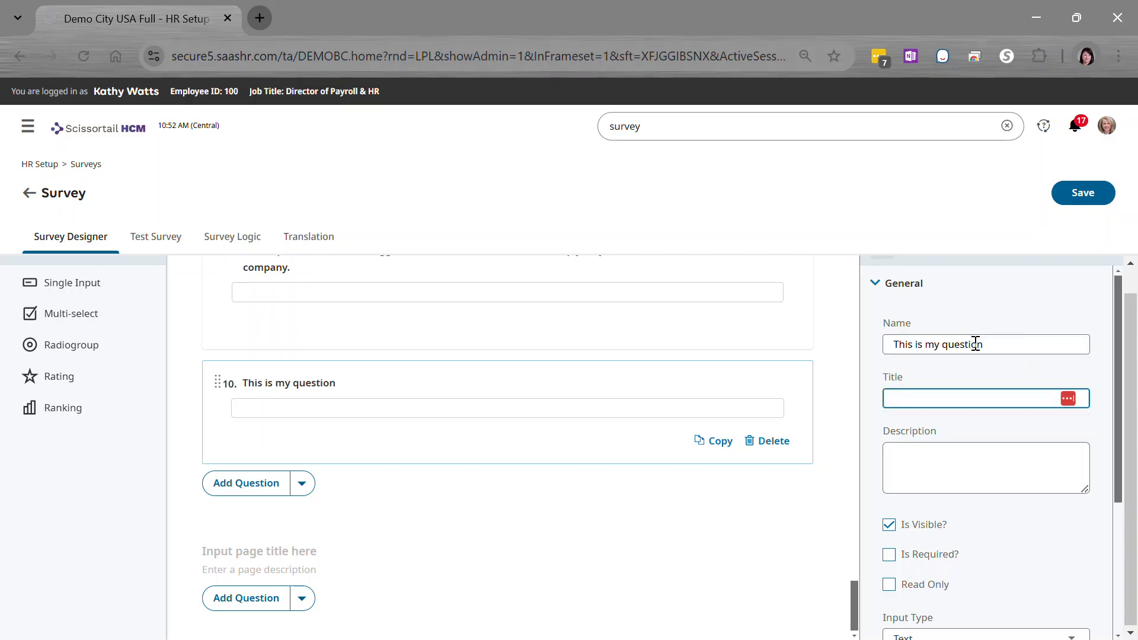
# - Make question 10 required, leaving its title and description empty and its input type as Text
pyautogui.press('Tab')
pyautogui.scroll(-3, 973, 368)
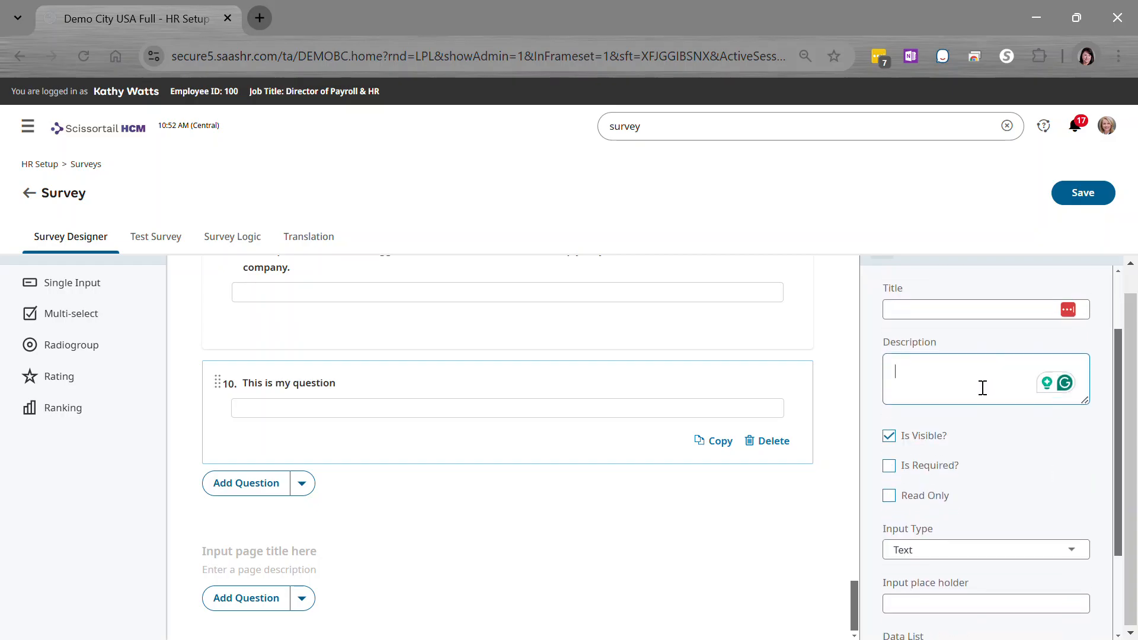
pyautogui.click(888, 377)
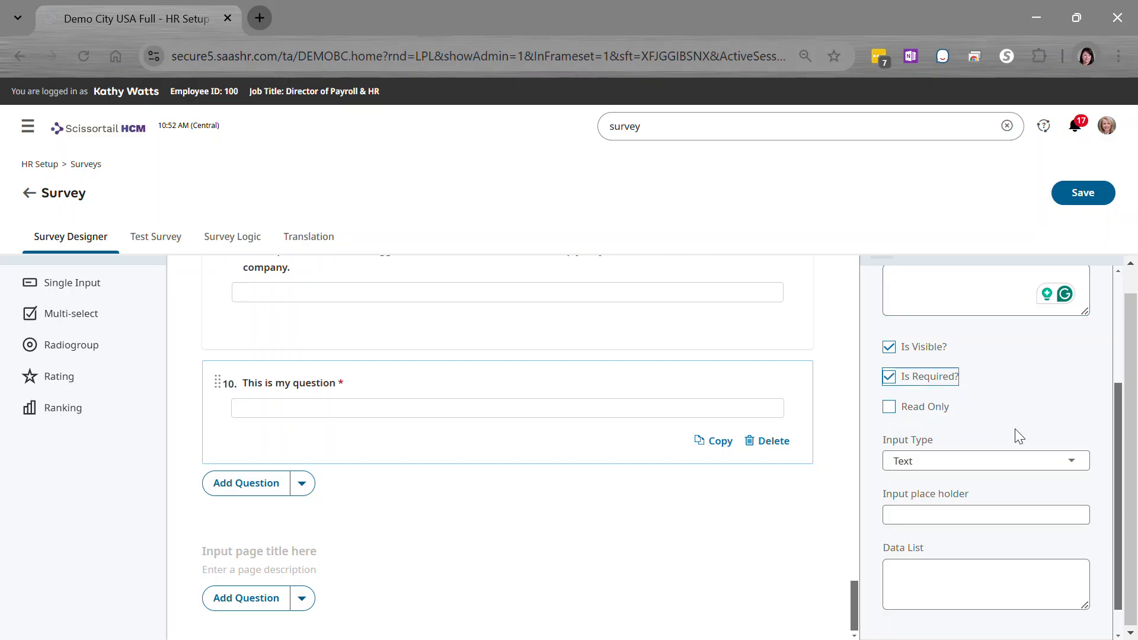
pyautogui.click(1067, 464)
pyautogui.click(1065, 437)
# - Review the Layout settings of question 10, including numbering, state, title location and description location
pyautogui.scroll(-1, 1042, 486)
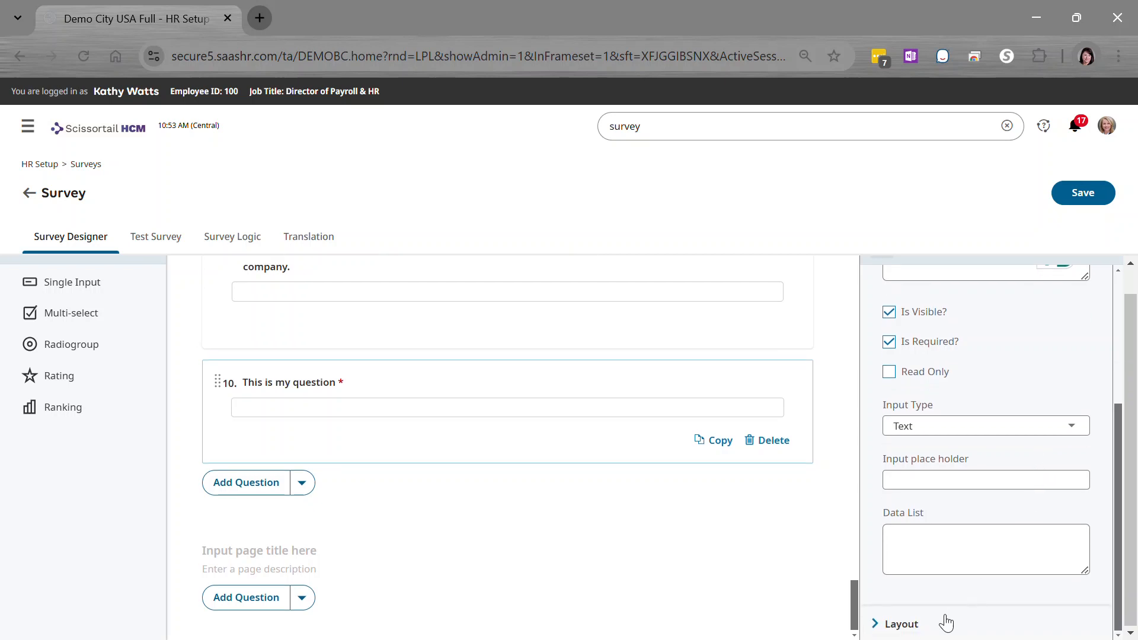
pyautogui.click(894, 625)
pyautogui.scroll(-4, 984, 521)
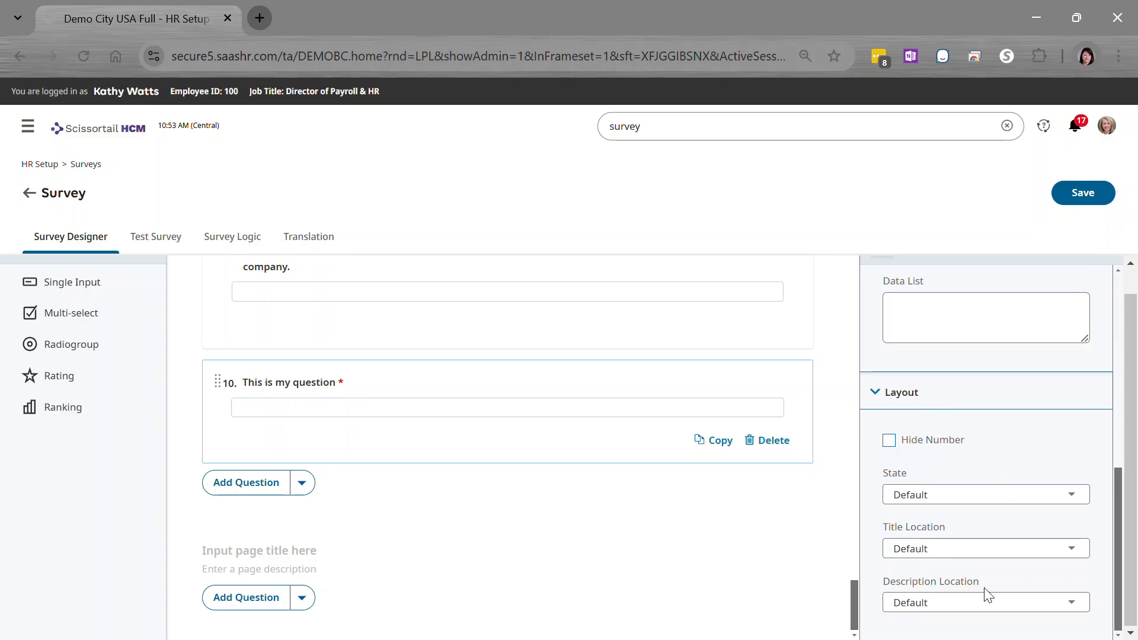
pyautogui.scroll(8, 998, 436)
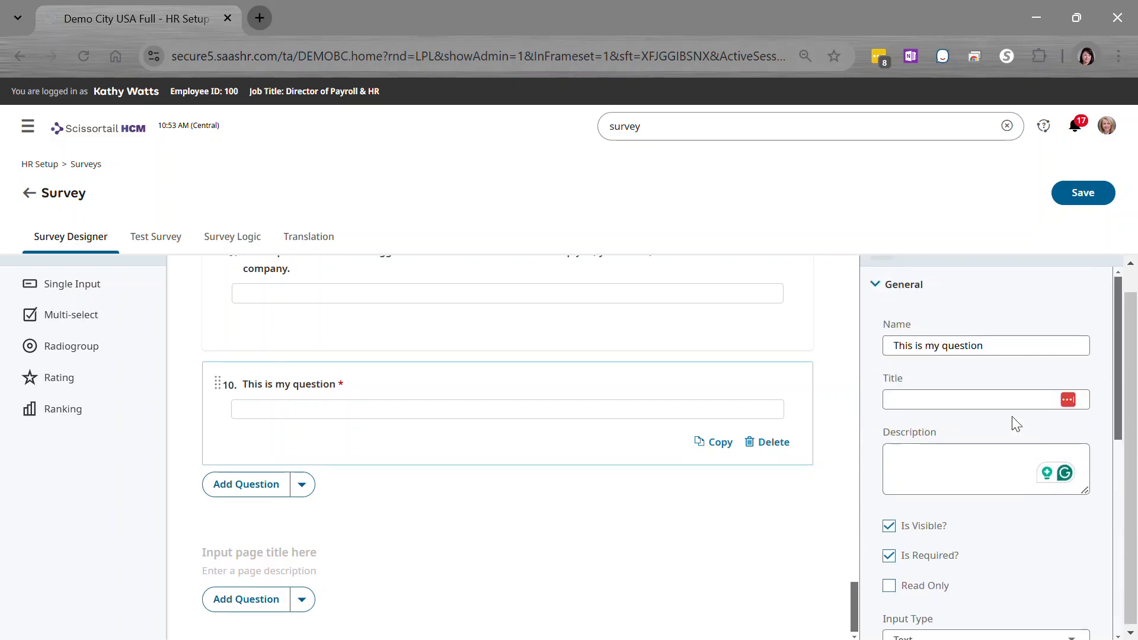
pyautogui.scroll(1, 1015, 425)
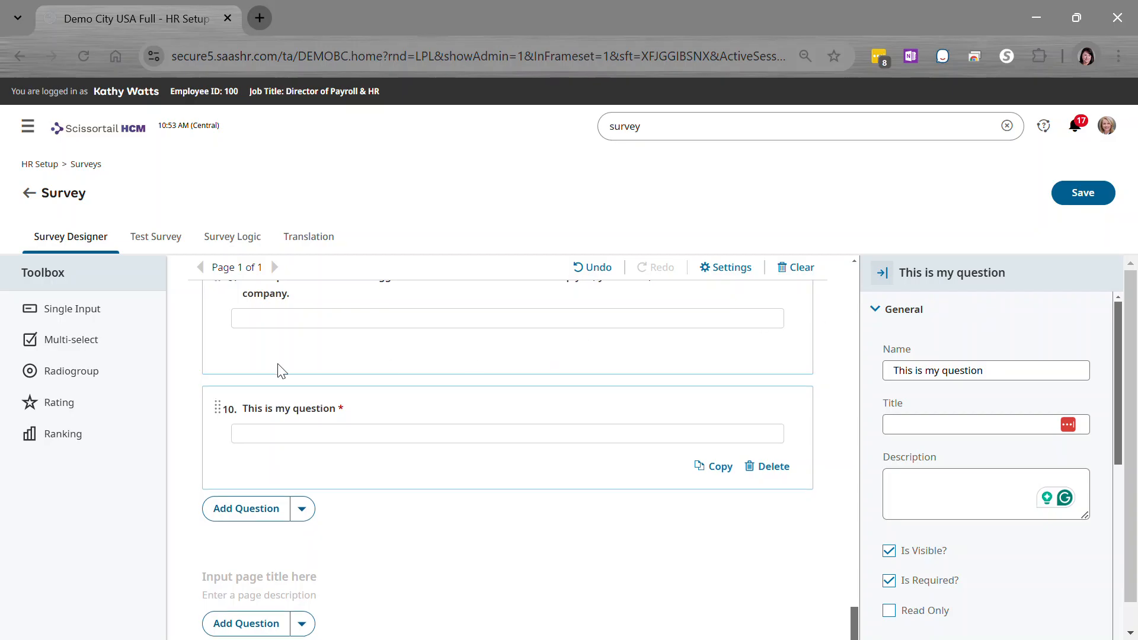
# - Delete the custom "This is my question" entry, then add a radiogroup question after question 9 and delete it again
pyautogui.click(773, 468)
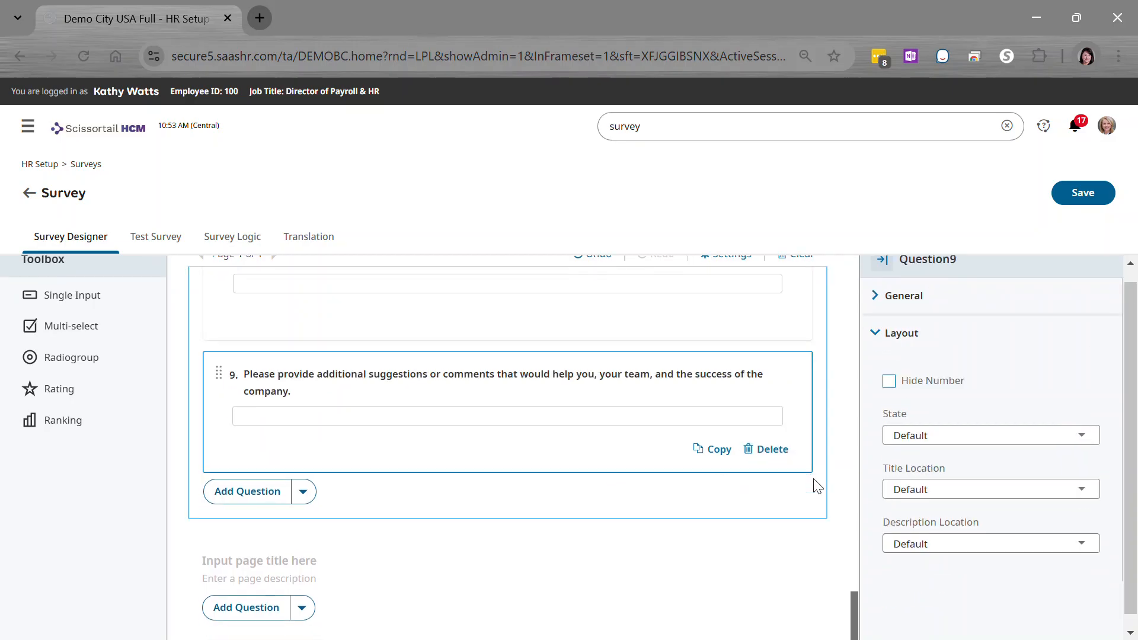
pyautogui.click(62, 362)
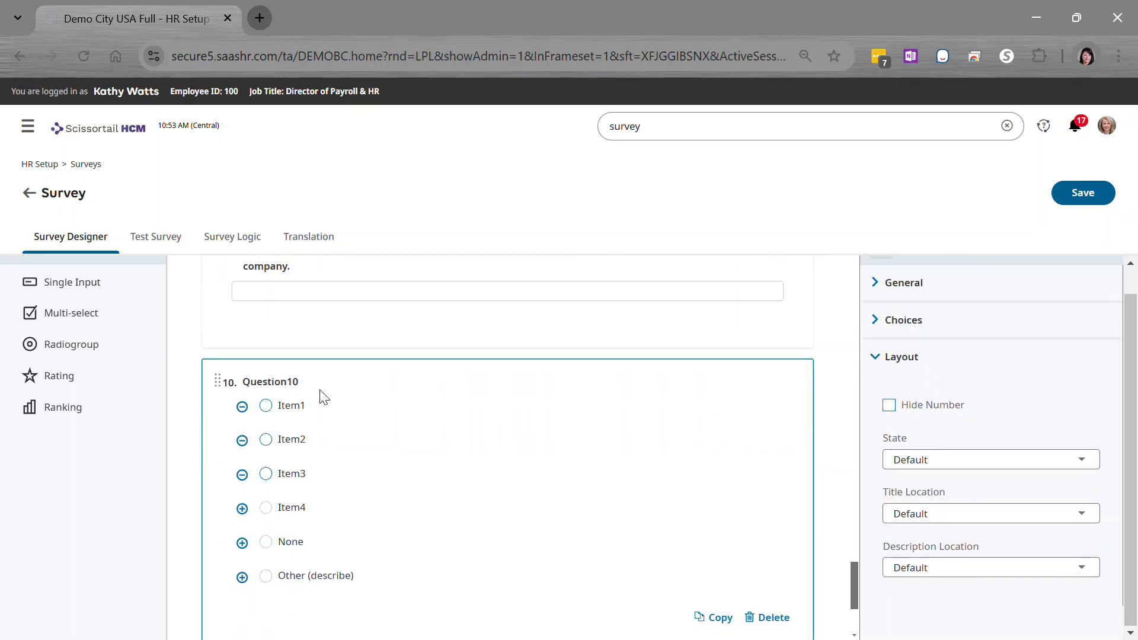
pyautogui.click(769, 617)
# - Add a single input, a multi-select, a rating and a ranking question after question 9
pyautogui.click(61, 296)
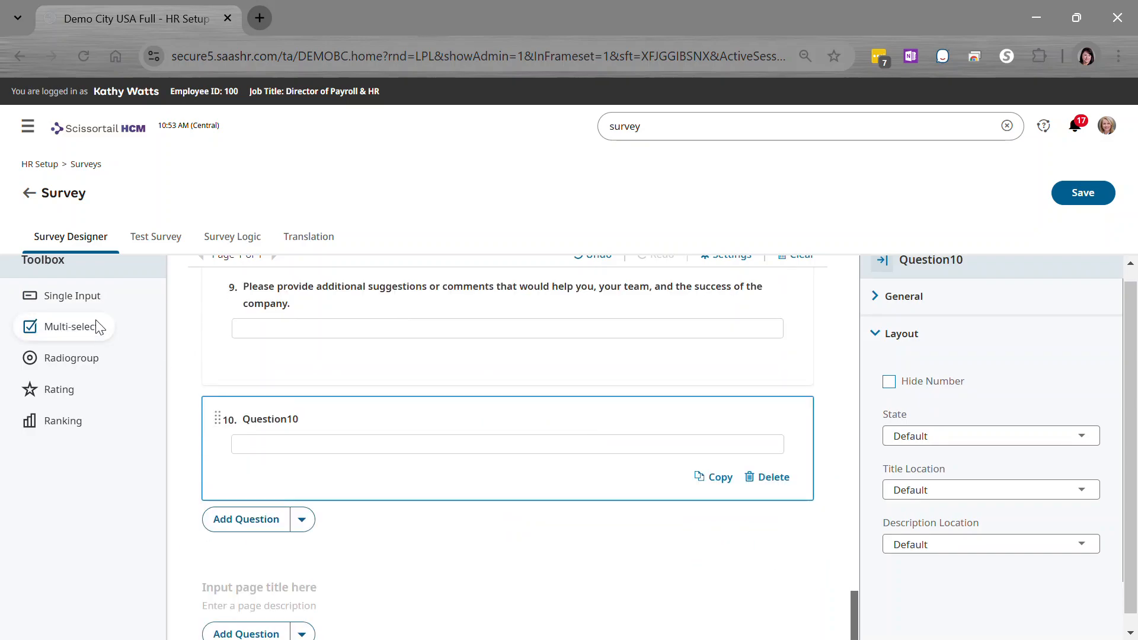
pyautogui.click(86, 327)
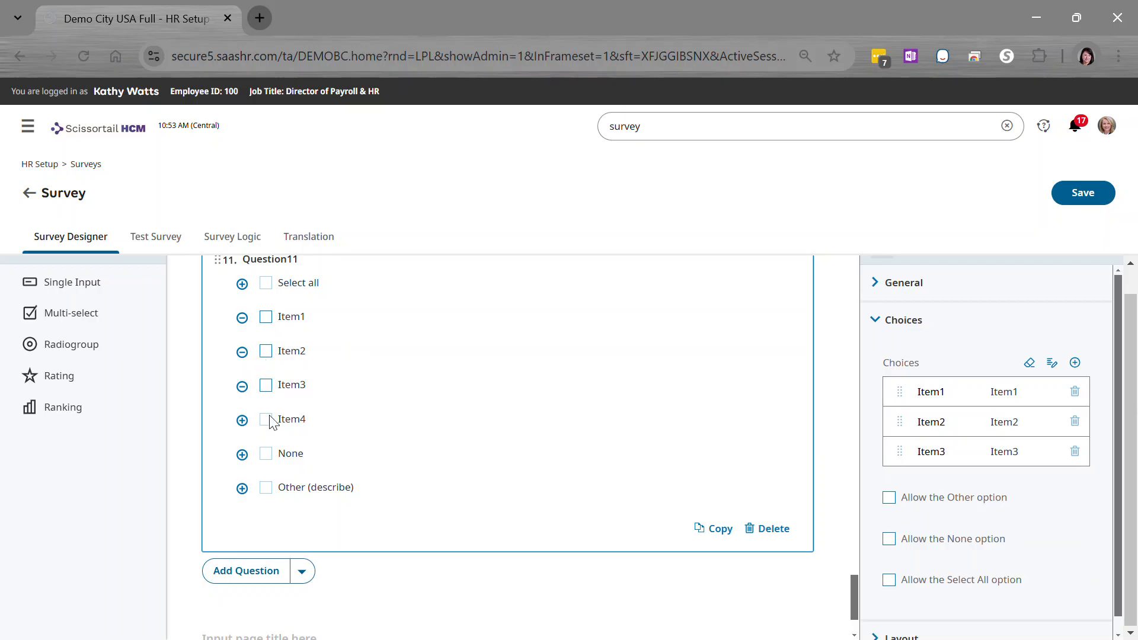
pyautogui.click(65, 378)
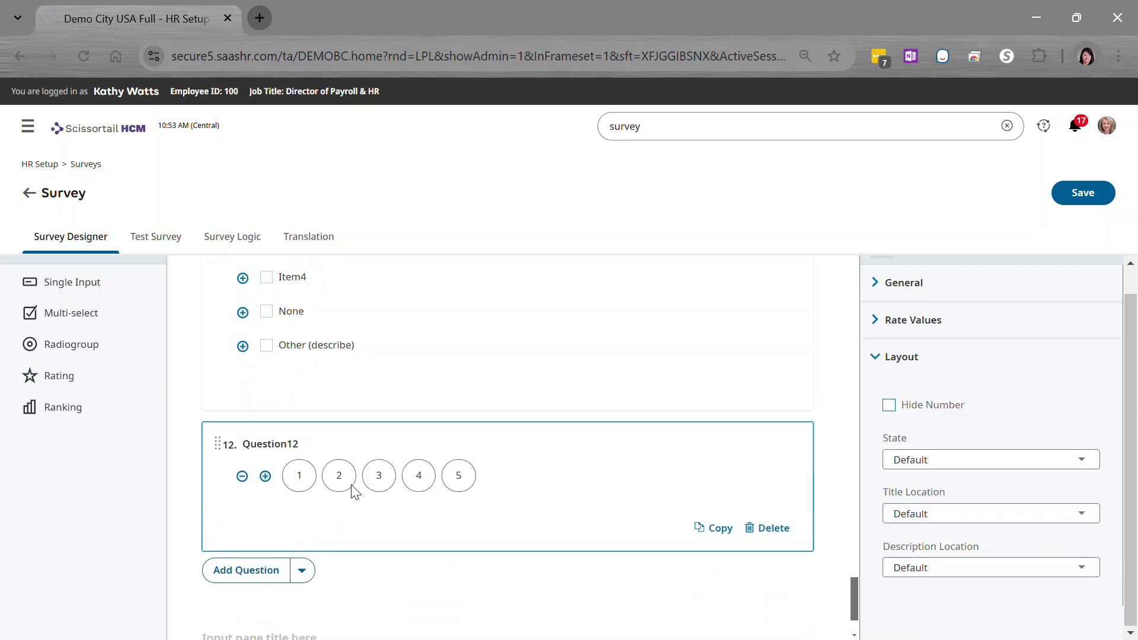
pyautogui.click(47, 408)
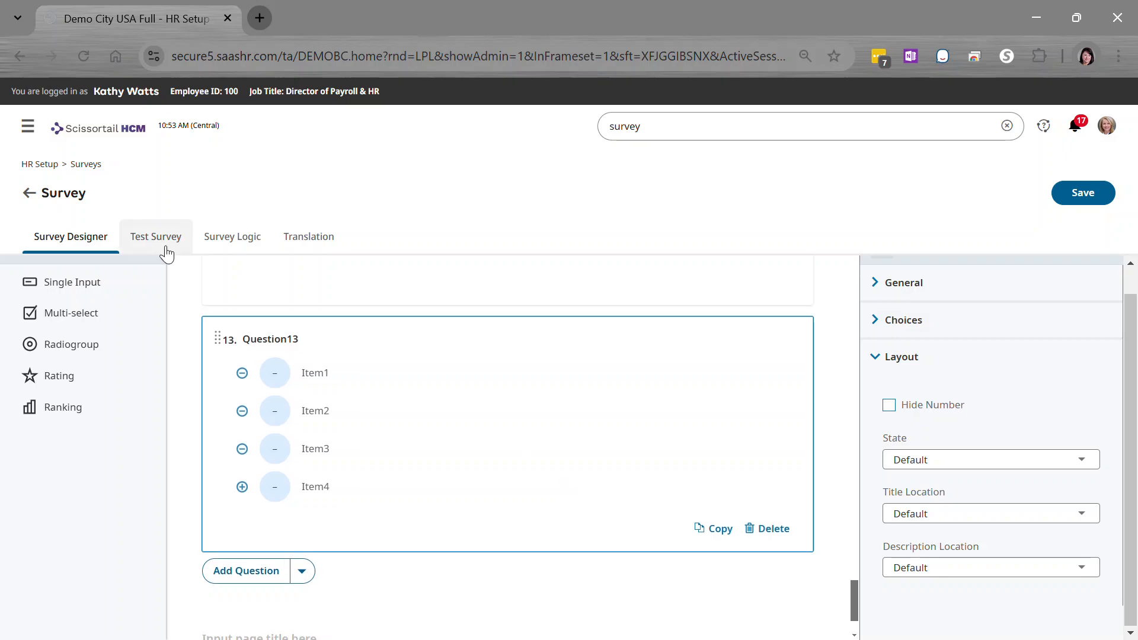
# - Test the survey by answering question 1 with Strongly Disagree, questions 2 and 3 with Neutral, and question 4 with Disagree
pyautogui.click(158, 239)
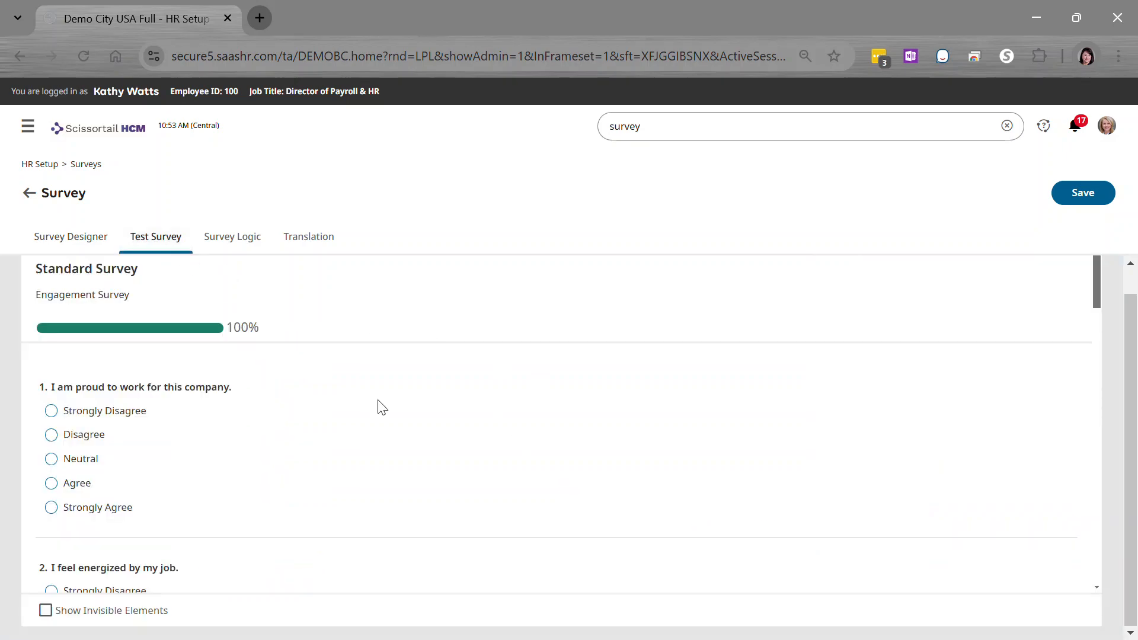
pyautogui.click(51, 411)
pyautogui.scroll(-3, 153, 516)
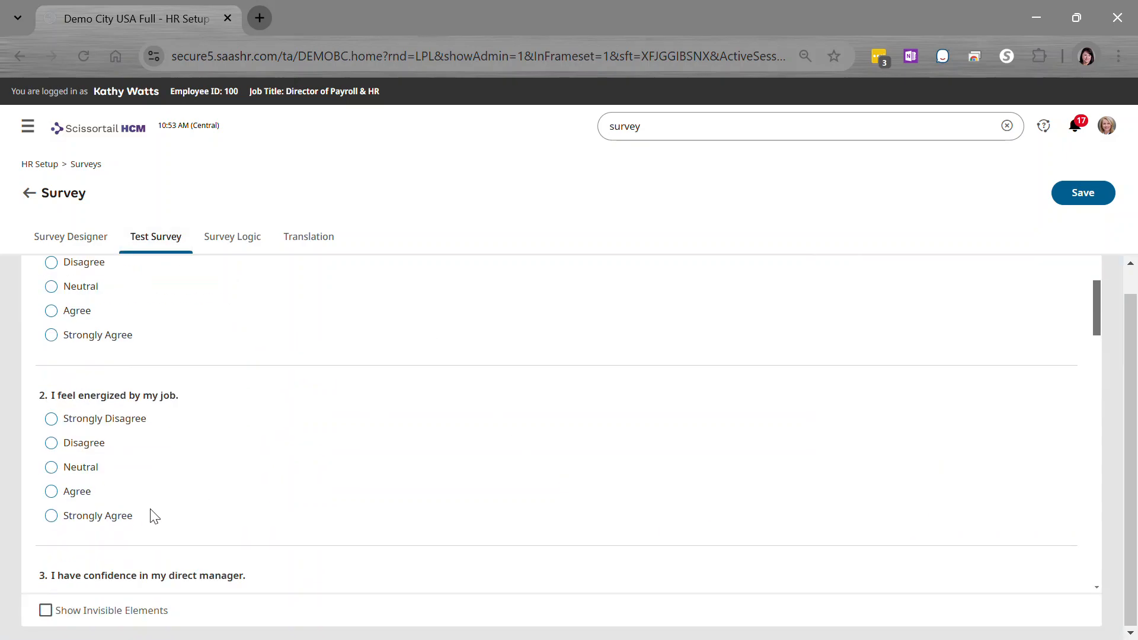
pyautogui.click(51, 462)
pyautogui.scroll(-3, 178, 498)
pyautogui.click(51, 465)
pyautogui.scroll(-3, 224, 492)
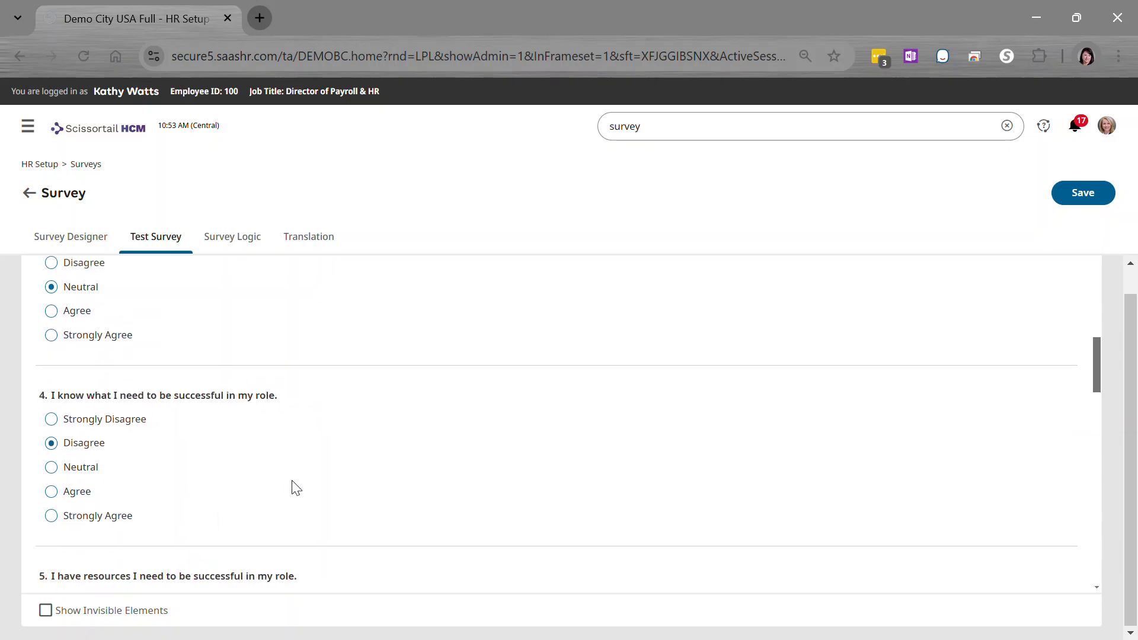
# - Answer test question 5 with Disagree and questions 6 and 7 with Neutral
pyautogui.scroll(-3, 291, 487)
pyautogui.click(51, 444)
pyautogui.scroll(-3, 256, 518)
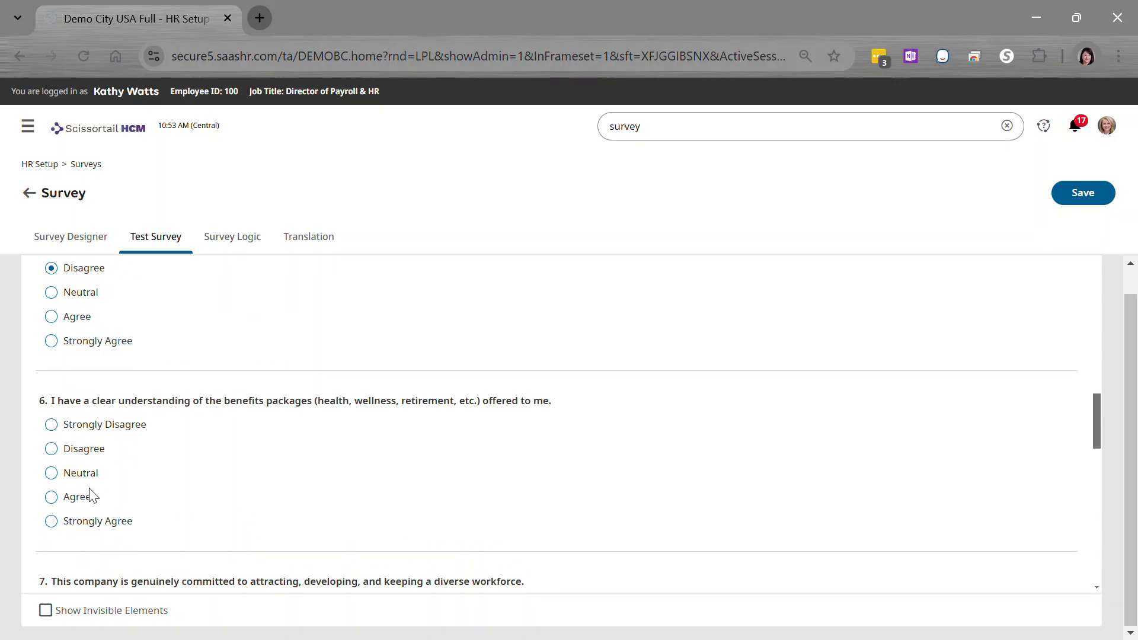
pyautogui.click(51, 472)
pyautogui.scroll(-3, 275, 533)
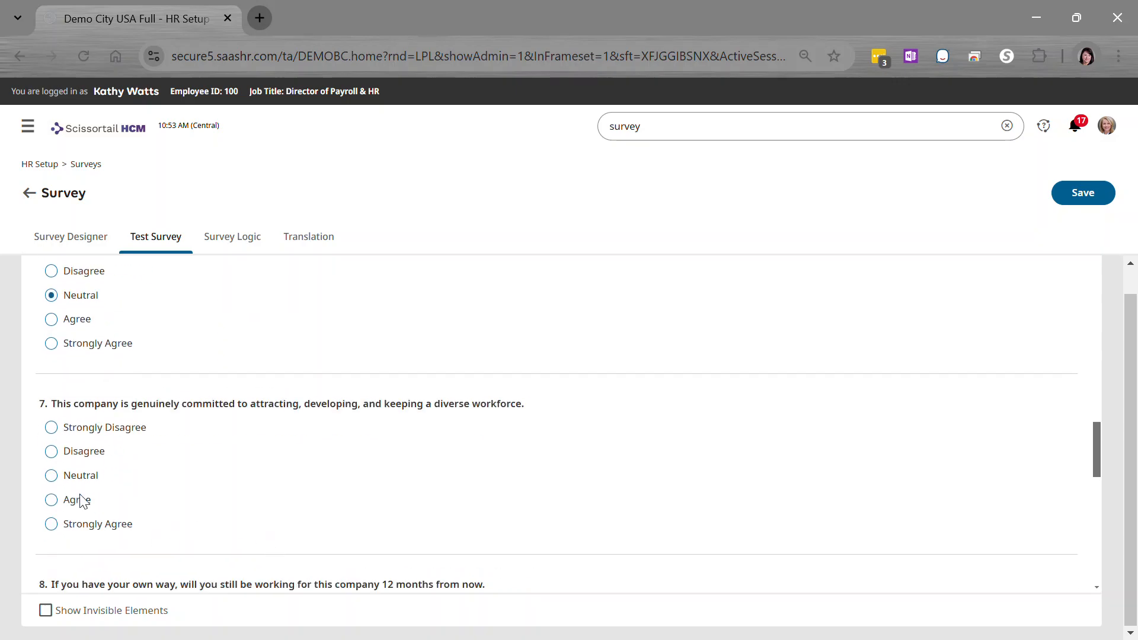
pyautogui.click(51, 476)
# - Enter "testing 123" as the answer to test question 8 about still working here in 12 months
pyautogui.scroll(-3, 340, 559)
pyautogui.click(119, 433)
pyautogui.write('testing 123')
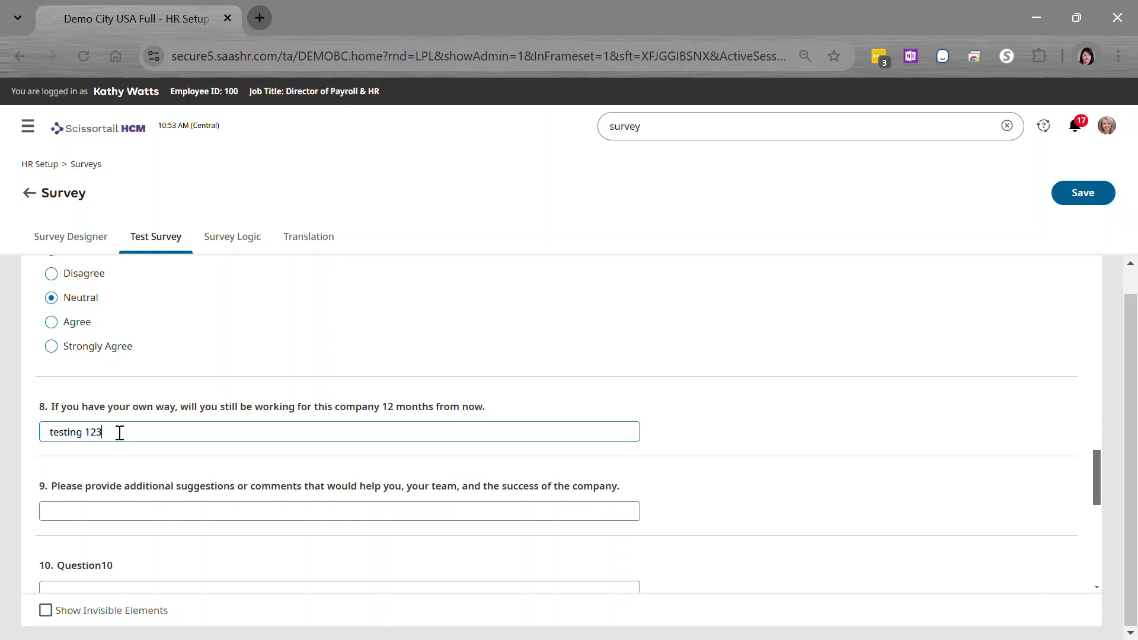
# - Rate Question12 as 1 and rank the Question13 choices in the order Item3, Item2, Item1
pyautogui.scroll(-5, 132, 457)
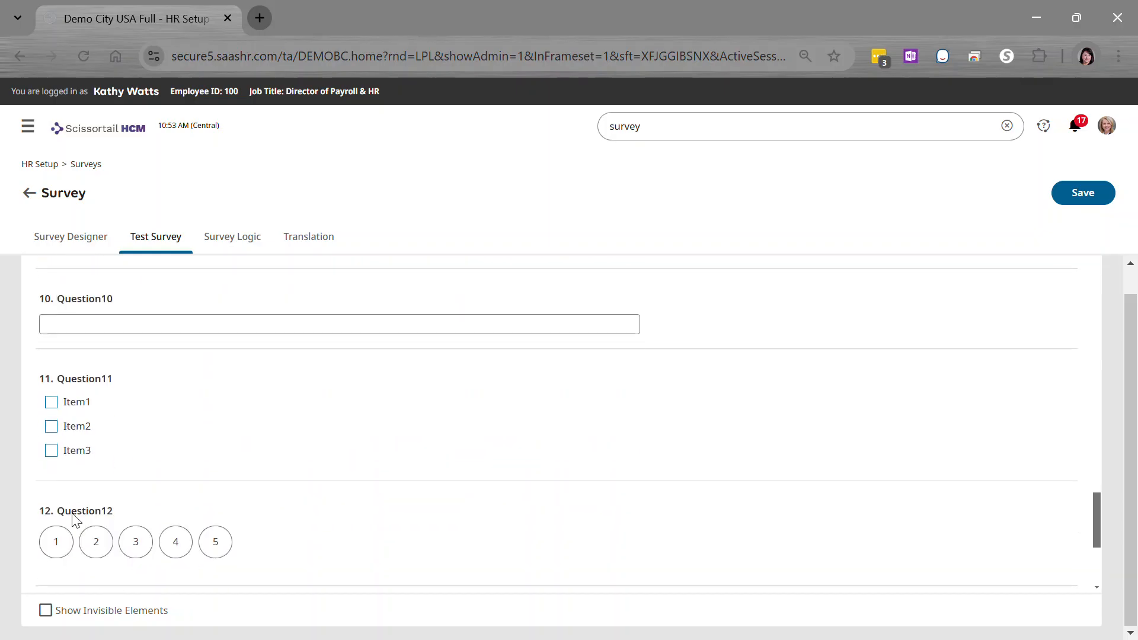
pyautogui.click(56, 541)
pyautogui.scroll(-3, 155, 545)
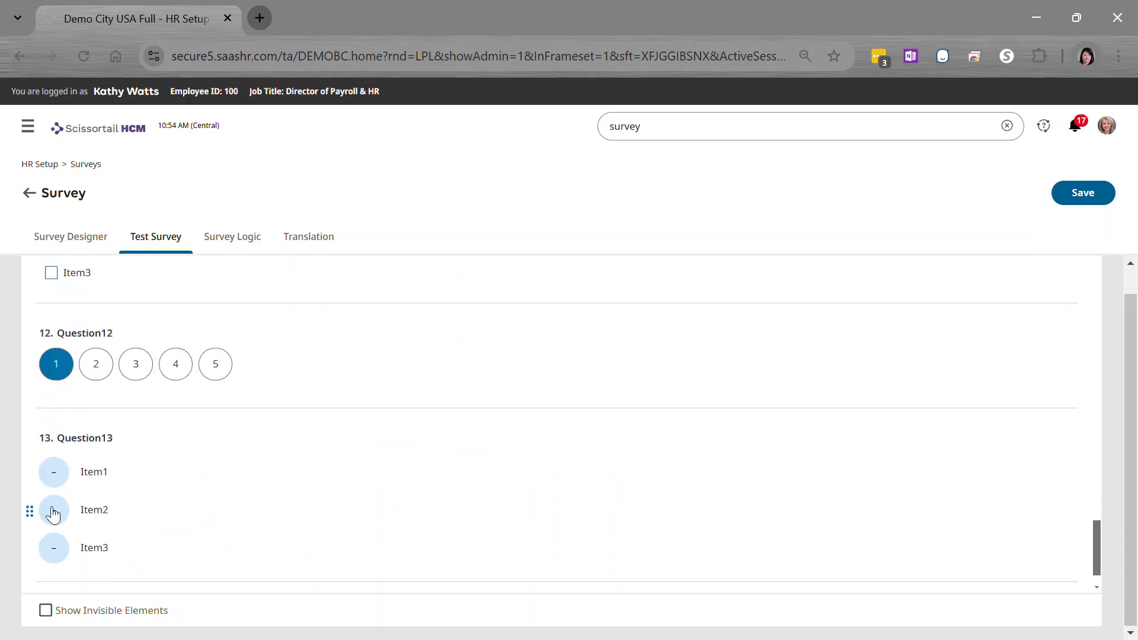
pyautogui.moveTo(50, 509); pyautogui.dragTo(59, 471)
pyautogui.moveTo(48, 546); pyautogui.dragTo(42, 429)
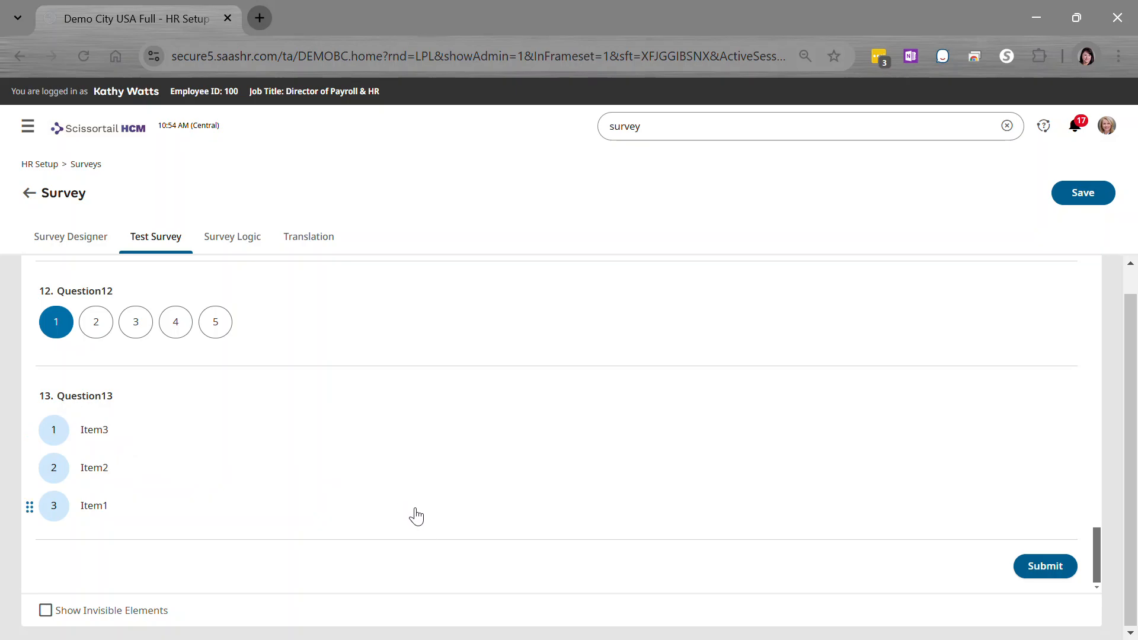
# - Create a survey logic rule with the condition that Question1 equals Strongly Disagree
pyautogui.click(246, 240)
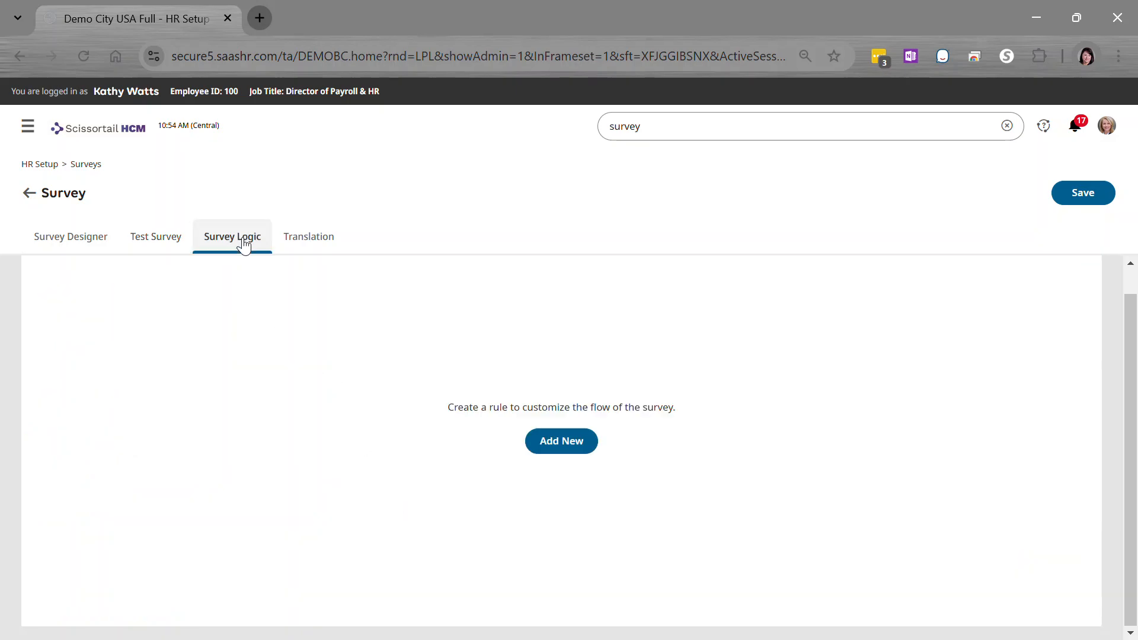
pyautogui.click(569, 443)
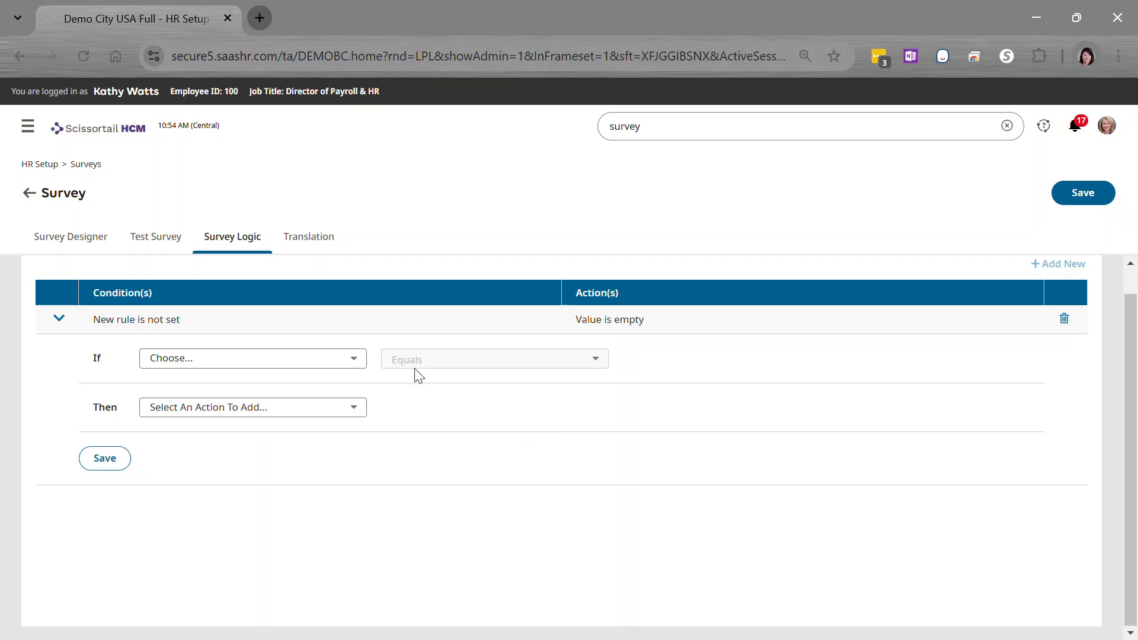
pyautogui.click(358, 359)
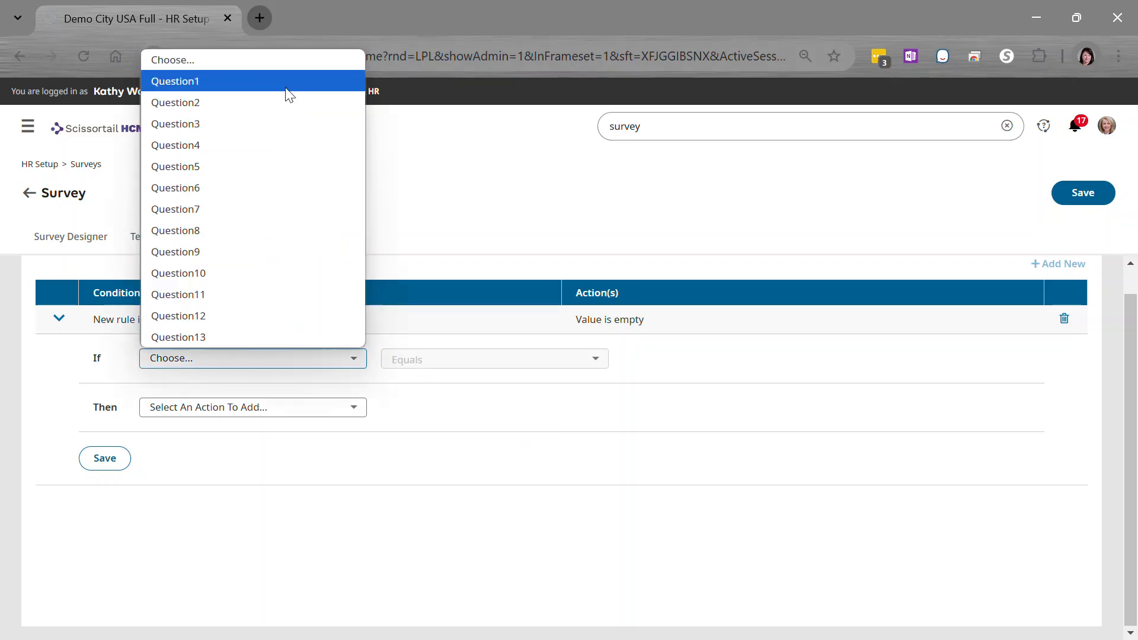
pyautogui.click(286, 83)
pyautogui.click(593, 361)
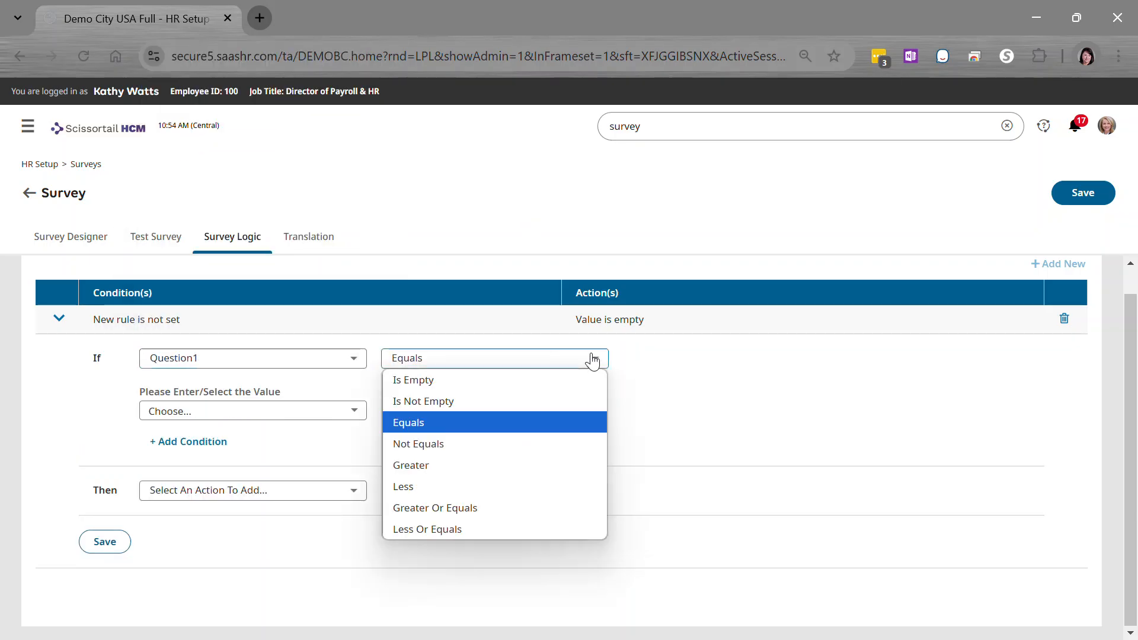
pyautogui.click(422, 363)
pyautogui.click(337, 413)
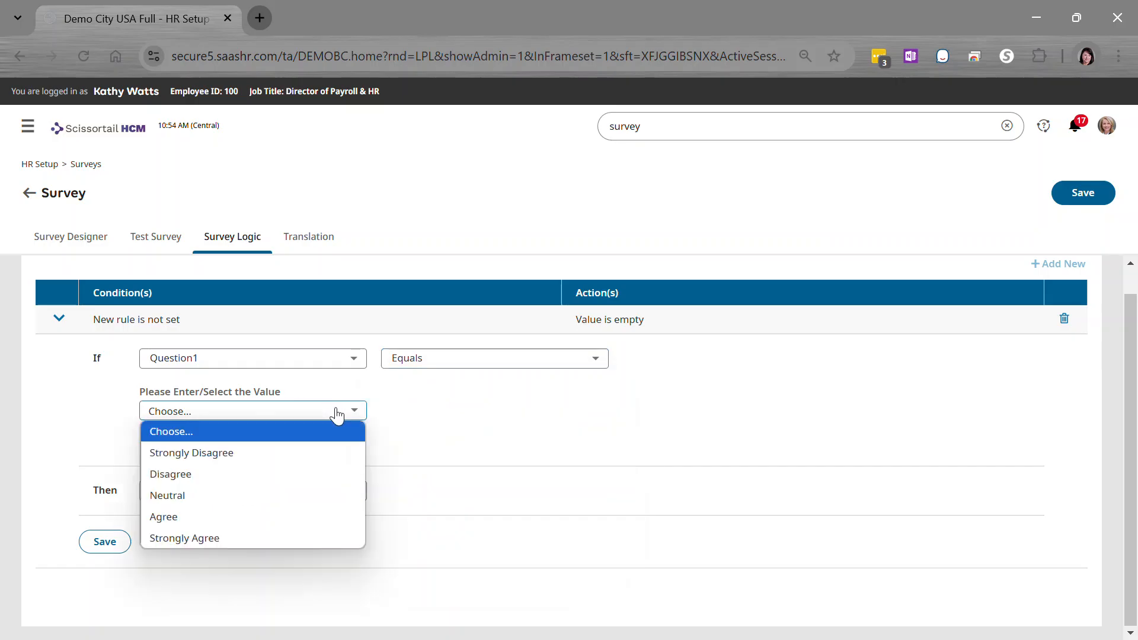
pyautogui.click(267, 452)
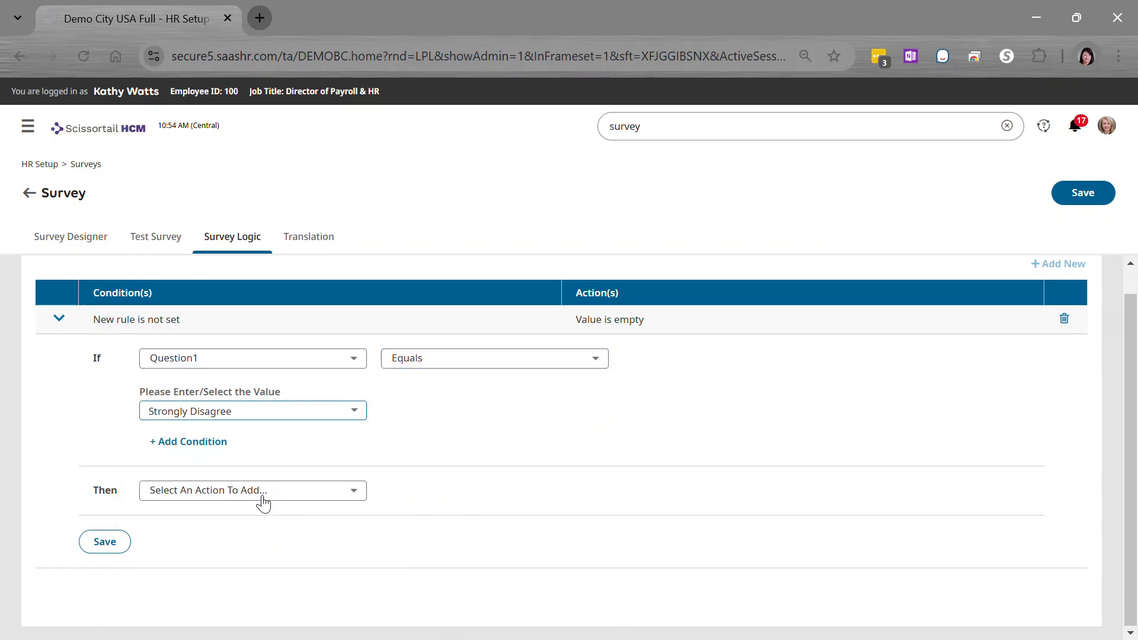
# - Set the rule's action to Skip To Question with Question3 as the target
pyautogui.click(295, 497)
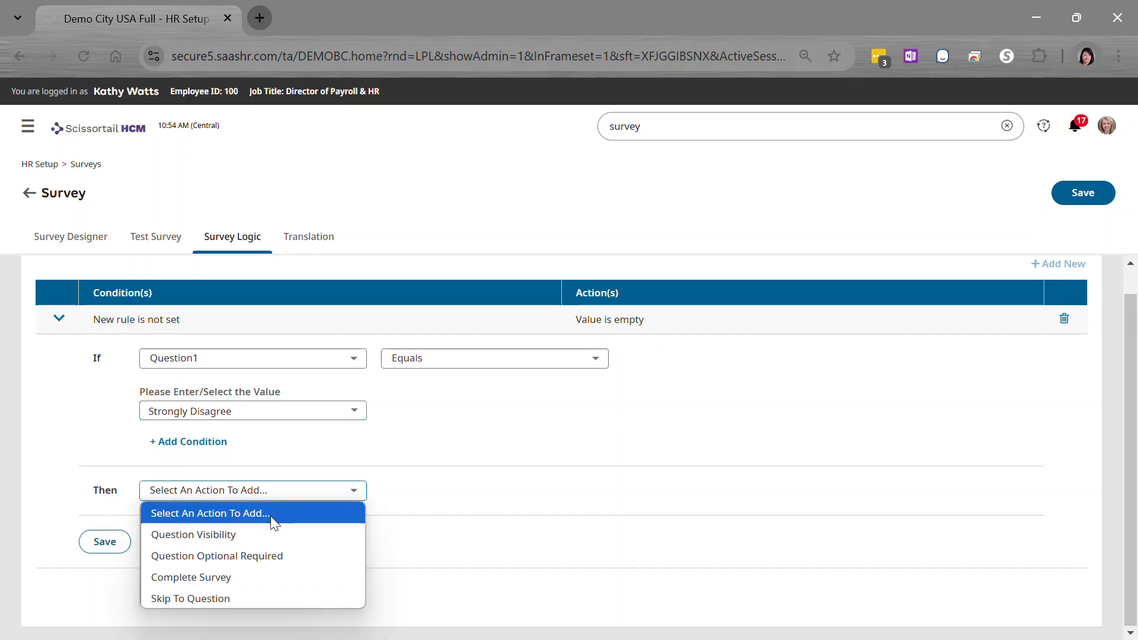
pyautogui.click(245, 600)
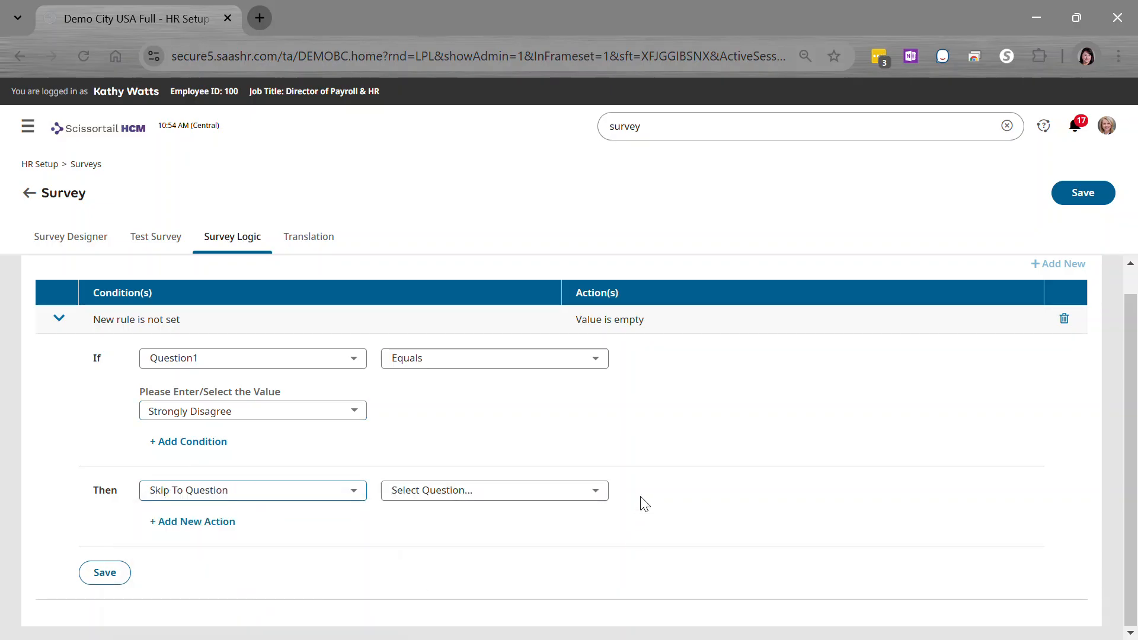
pyautogui.click(597, 492)
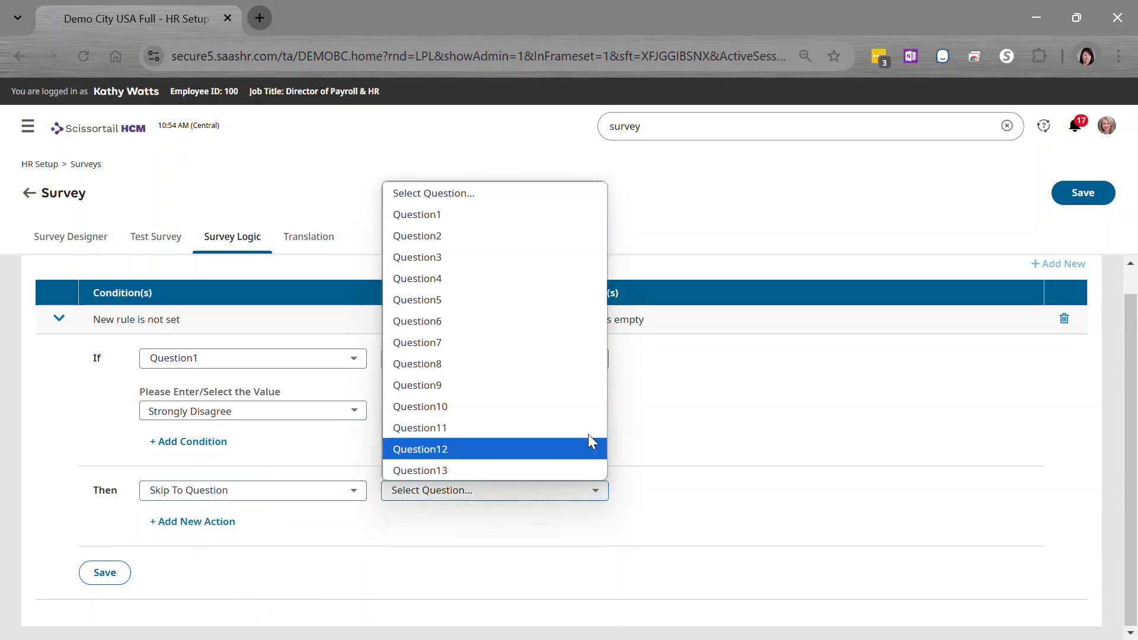
pyautogui.click(456, 257)
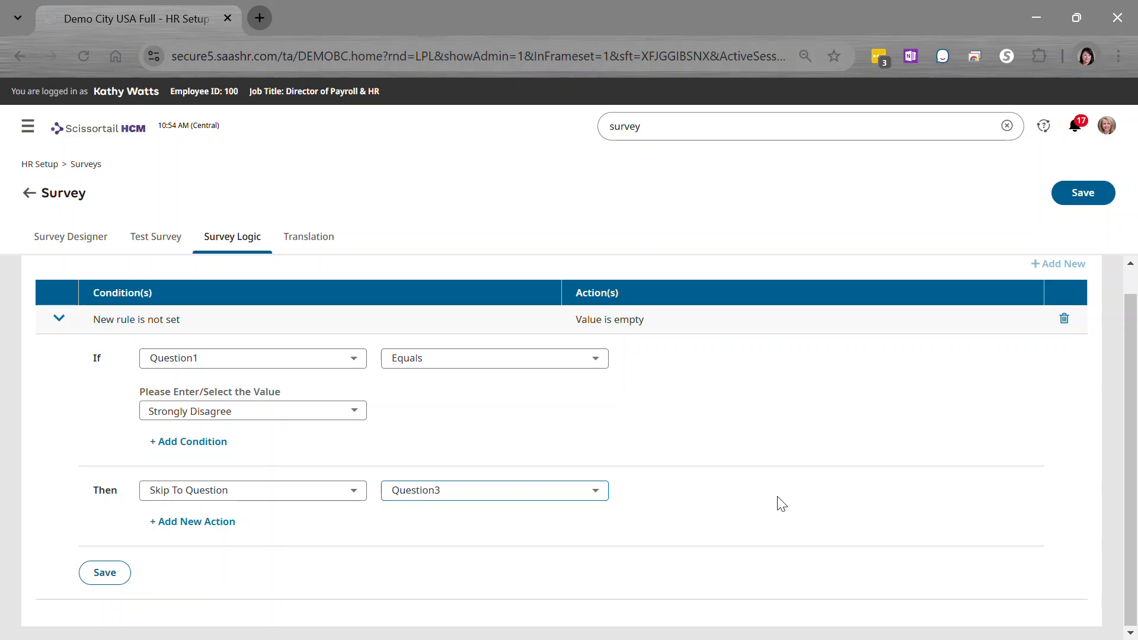
# - Save the survey without discarding the unsaved changes and open its translation settings
pyautogui.click(322, 253)
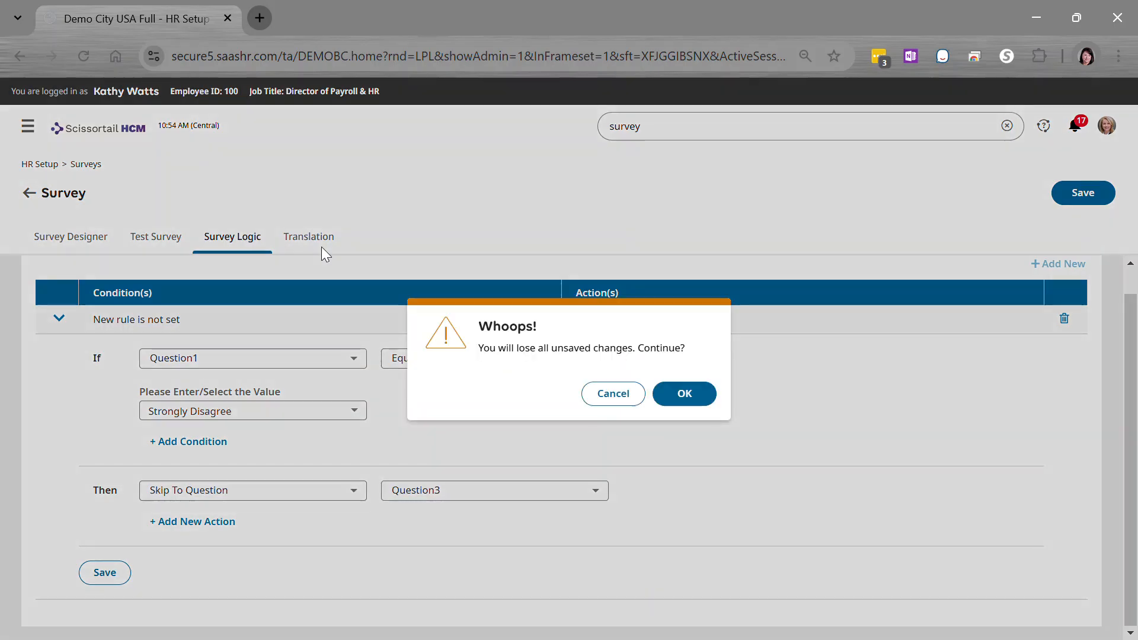
pyautogui.click(616, 399)
pyautogui.click(1072, 201)
pyautogui.click(330, 242)
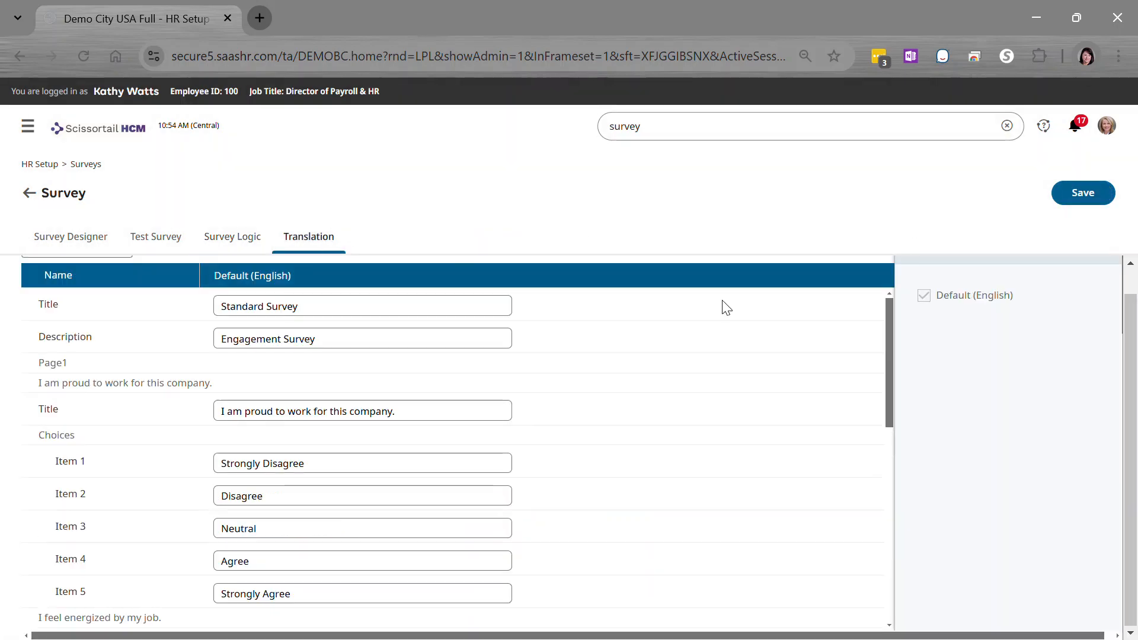